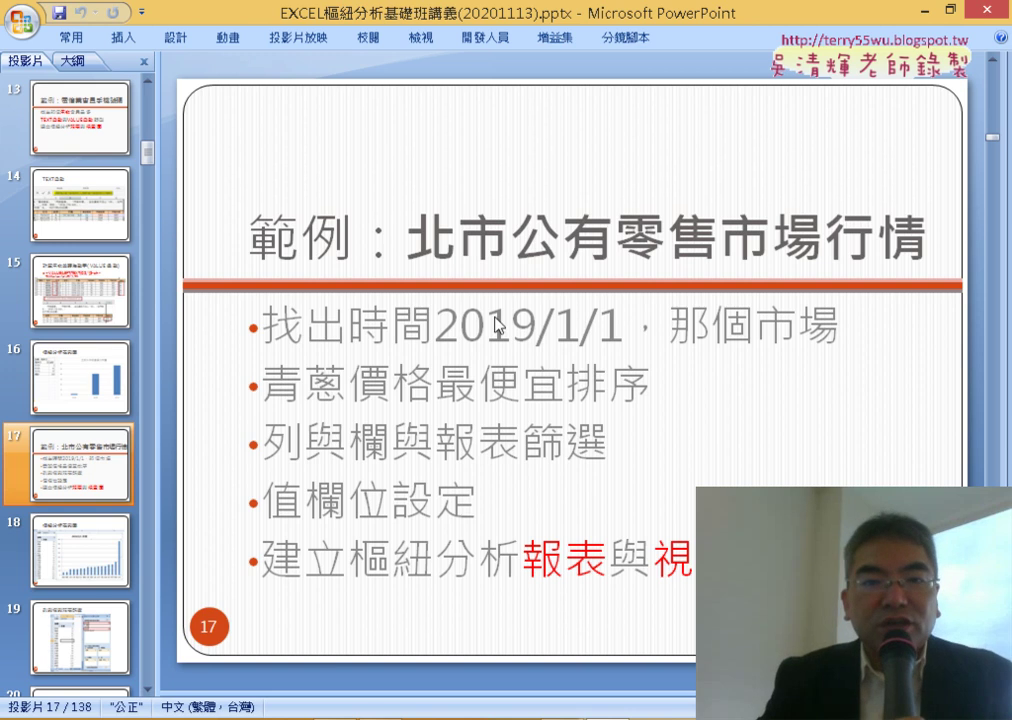
# - Highlight the 2019/1/1, 那個市場 and cheapest green onion phrases on slide 17, then move to the Excel CSV
pyautogui.click(347, 330)
pyautogui.moveTo(348, 330); pyautogui.dragTo(628, 325)
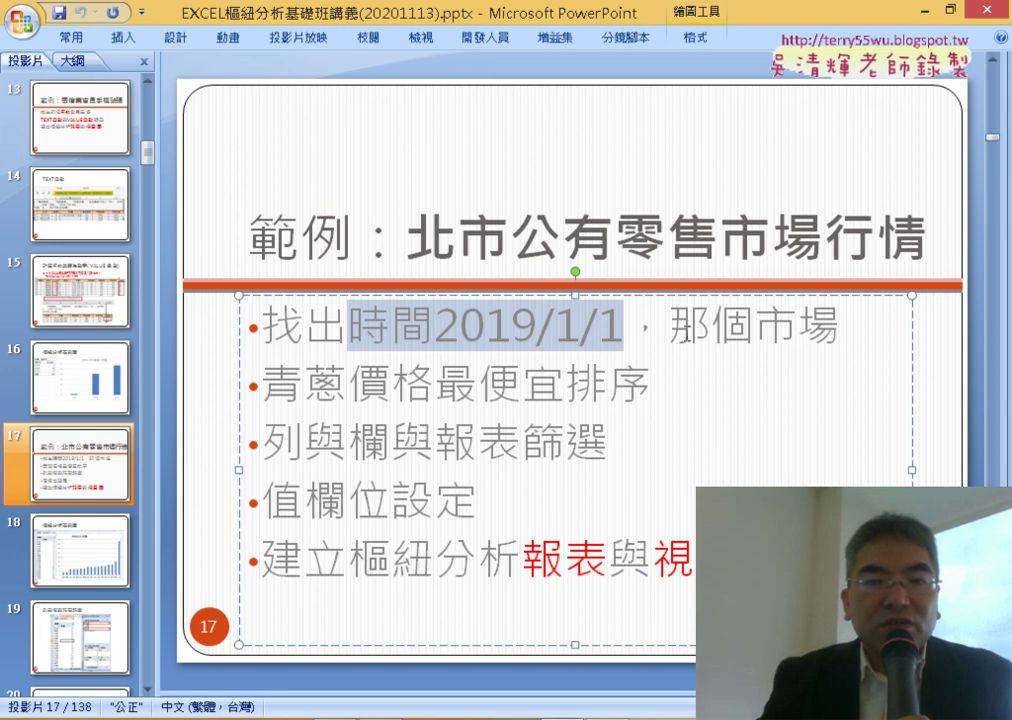
pyautogui.moveTo(670, 327); pyautogui.dragTo(838, 350)
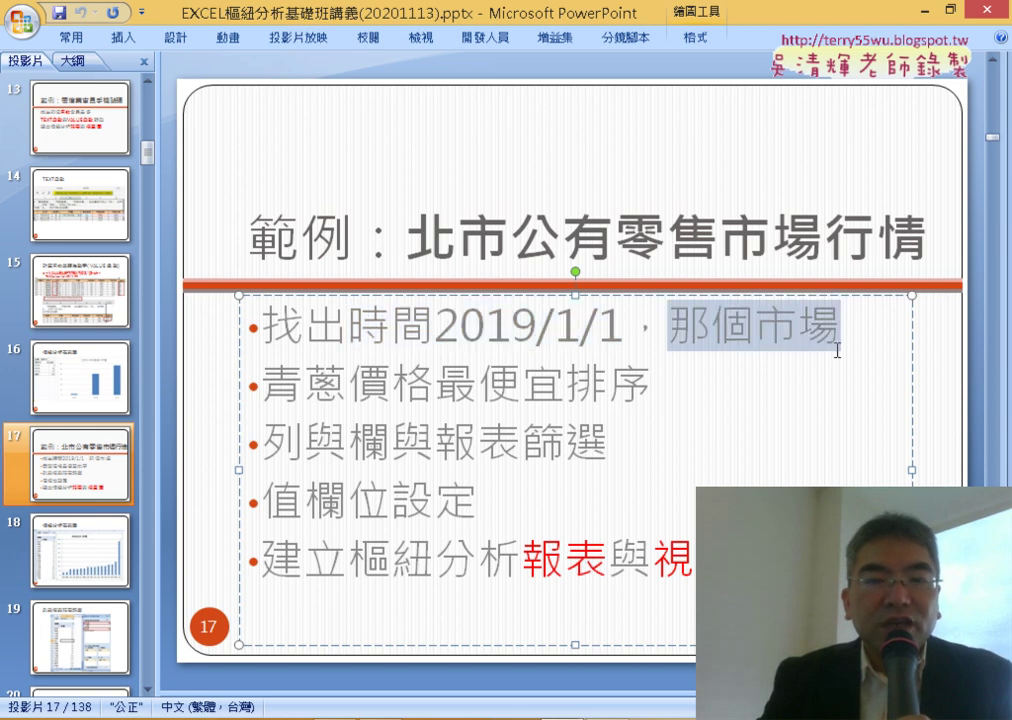
pyautogui.moveTo(263, 384)
pyautogui.mouseDown()
pyautogui.moveTo(565, 386)
pyautogui.moveTo(620, 404)
pyautogui.mouseUp()
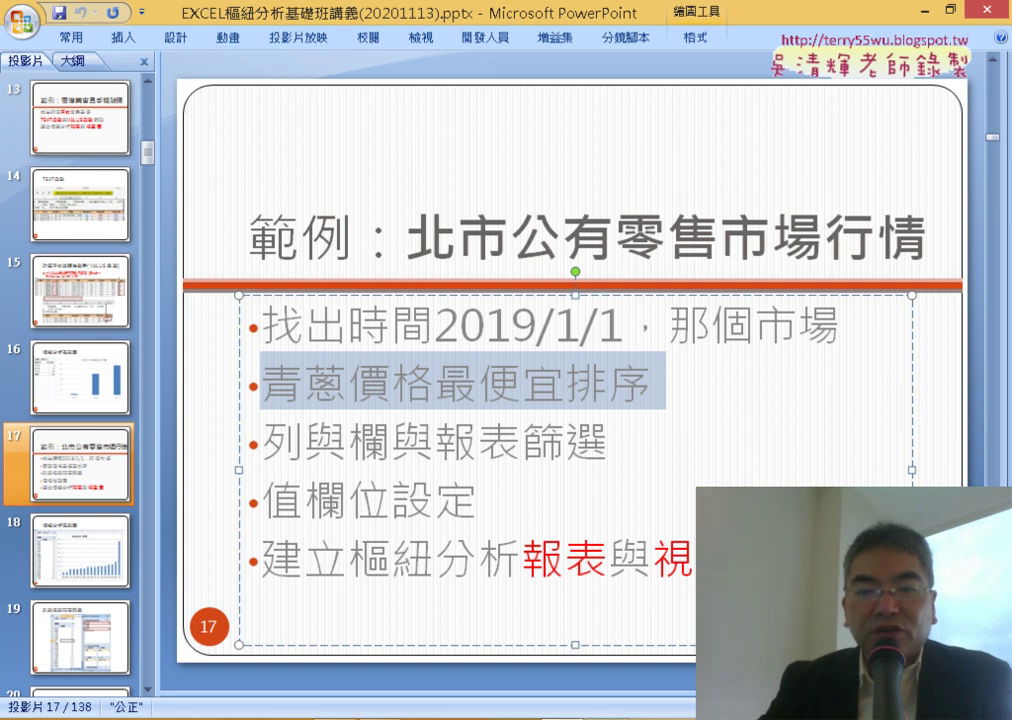
pyautogui.hotkey('alt', 'Tab')
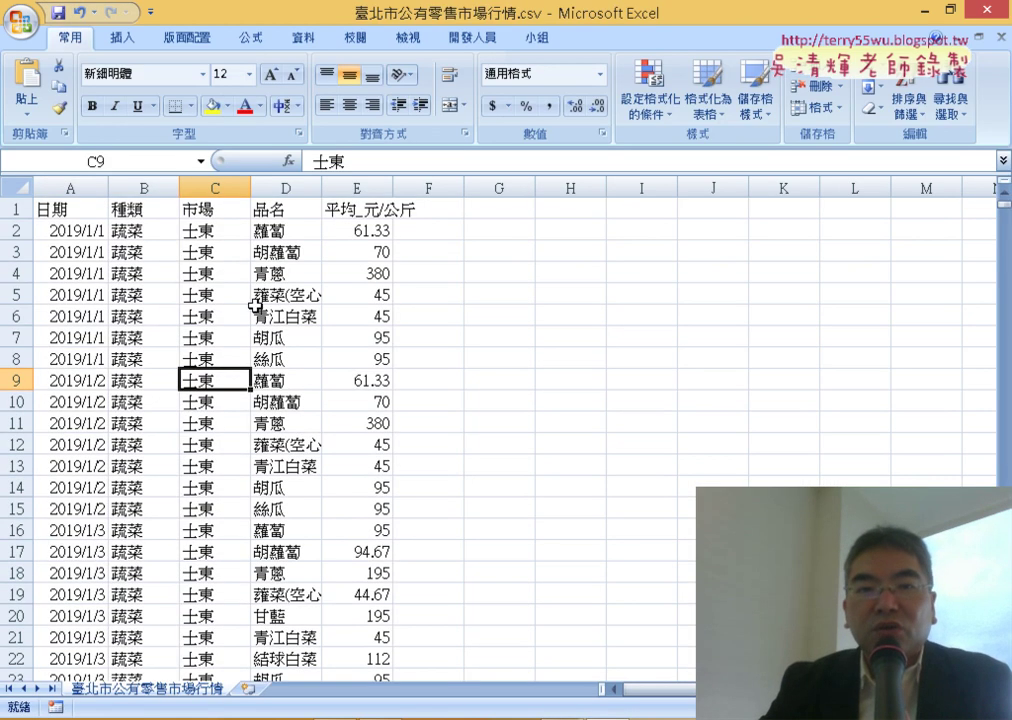
# - Insert a PivotTable from the full market price data range onto a new worksheet
pyautogui.click(131, 231)
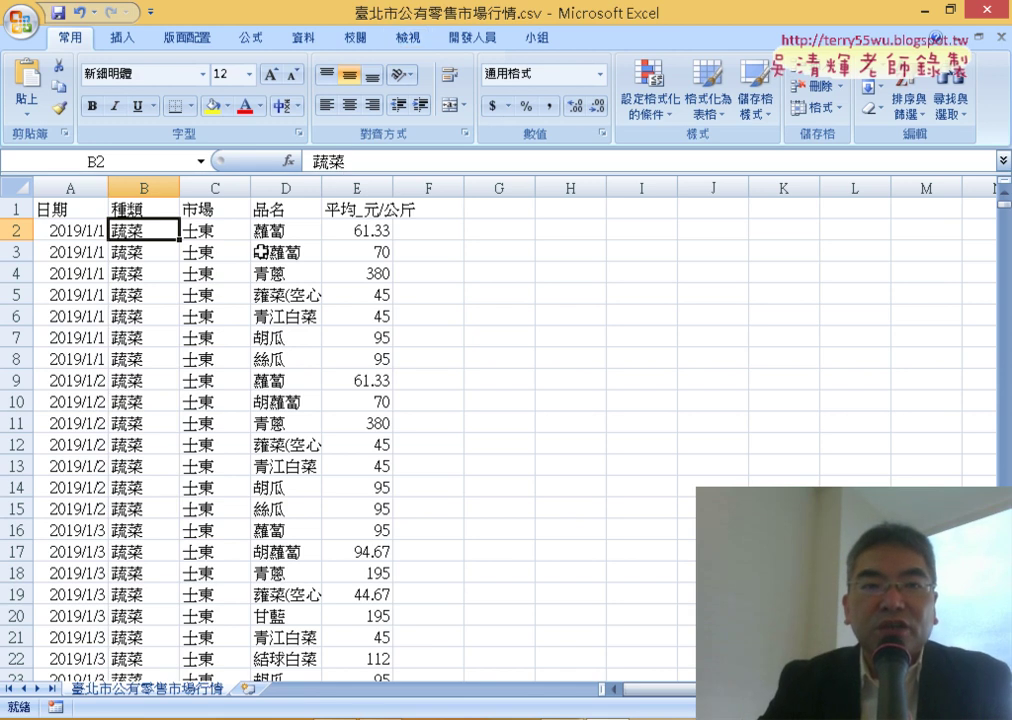
pyautogui.click(118, 42)
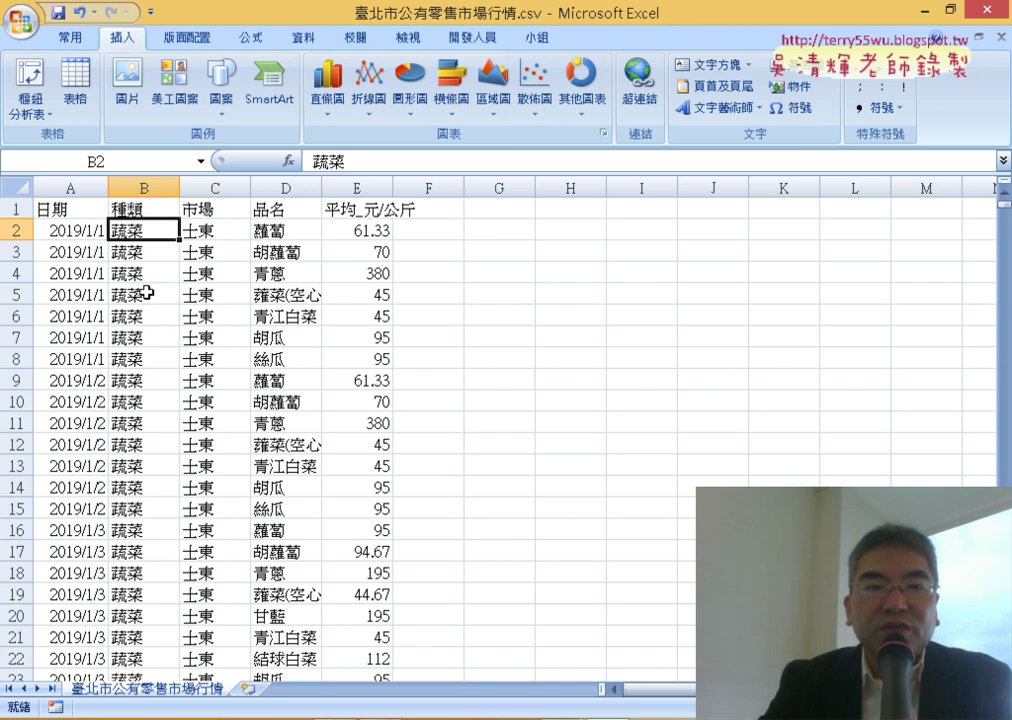
pyautogui.click(44, 72)
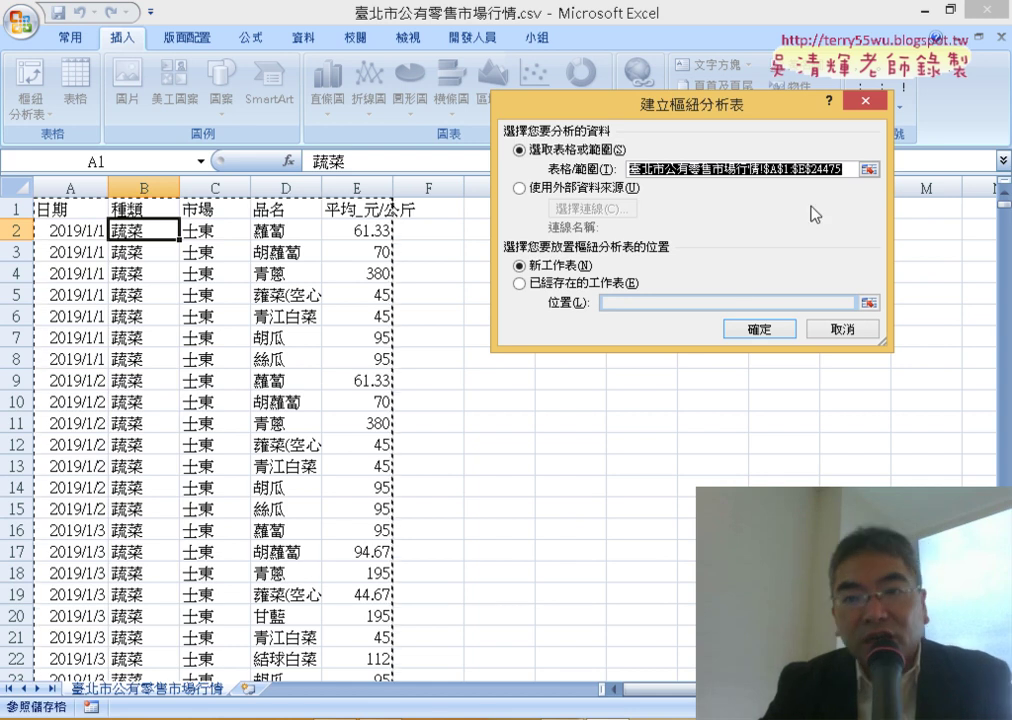
pyautogui.click(851, 168)
pyautogui.click(786, 170)
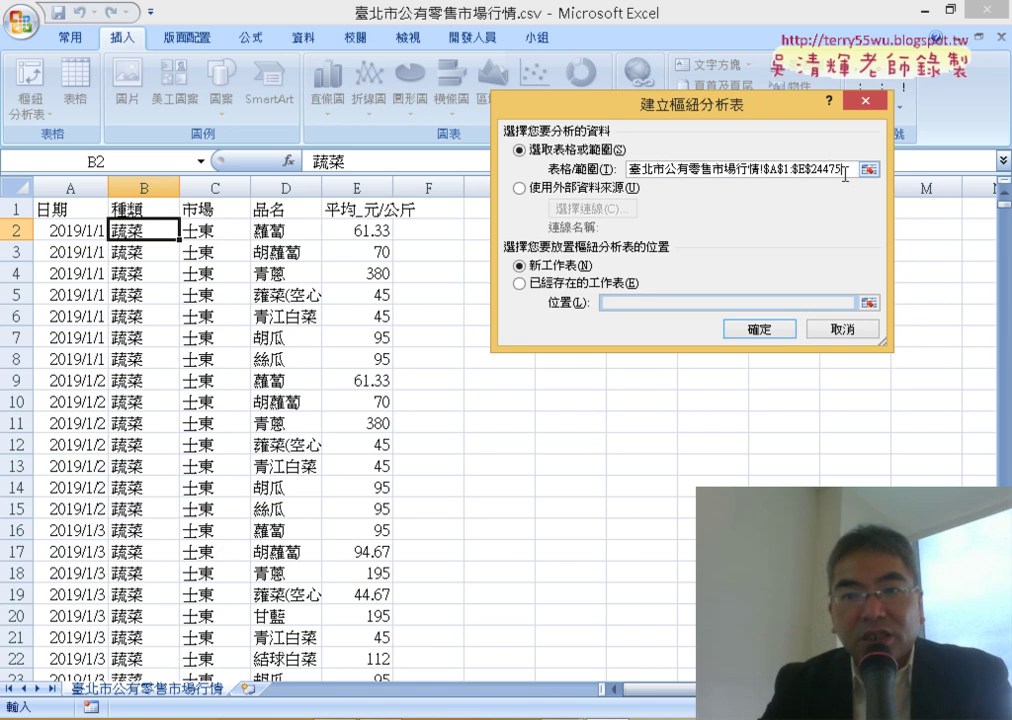
pyautogui.click(759, 332)
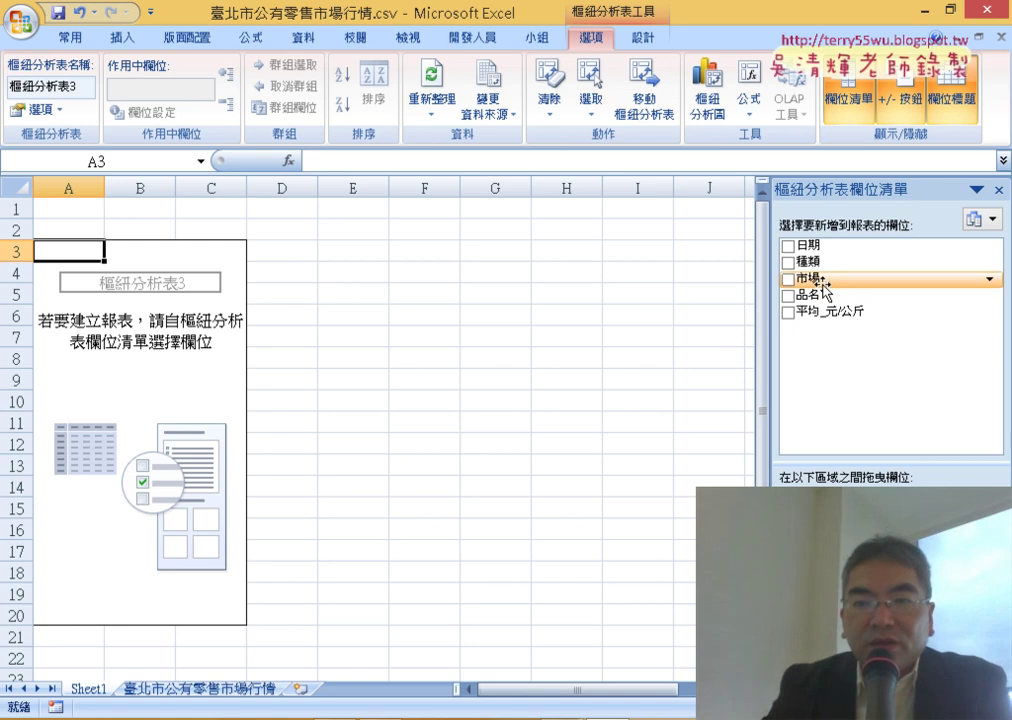
# - Place 市場 in Row Labels, 平均_元/公斤 in Values and 品名 in Column Labels
pyautogui.moveTo(826, 290); pyautogui.dragTo(829, 430)
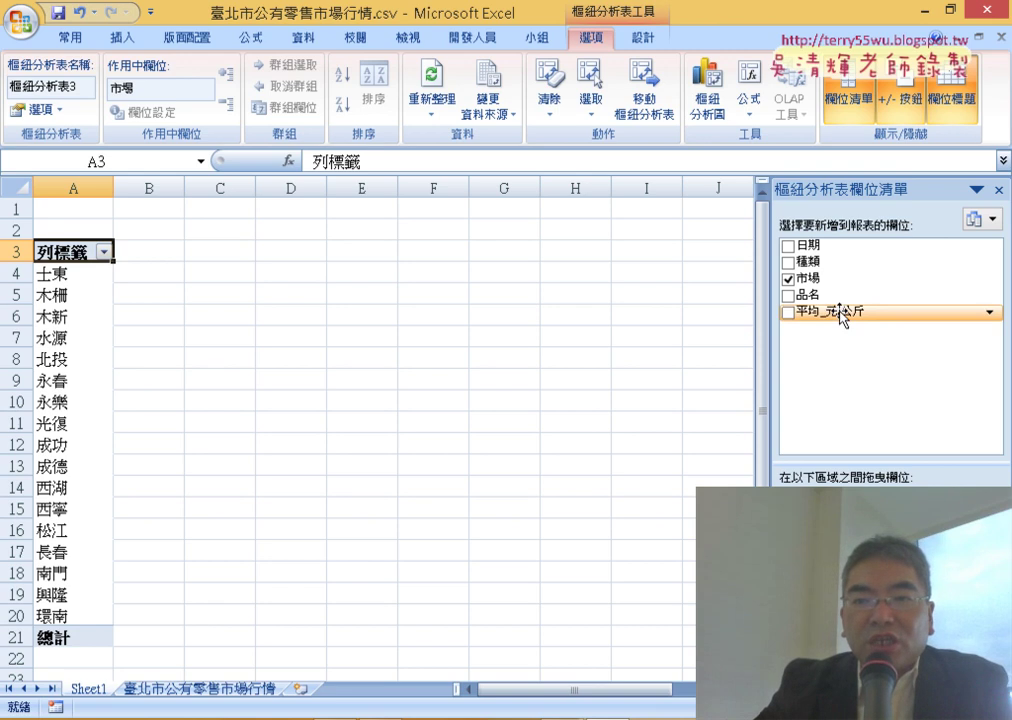
pyautogui.moveTo(841, 316)
pyautogui.mouseDown()
pyautogui.moveTo(838, 450)
pyautogui.moveTo(940, 640)
pyautogui.mouseUp()
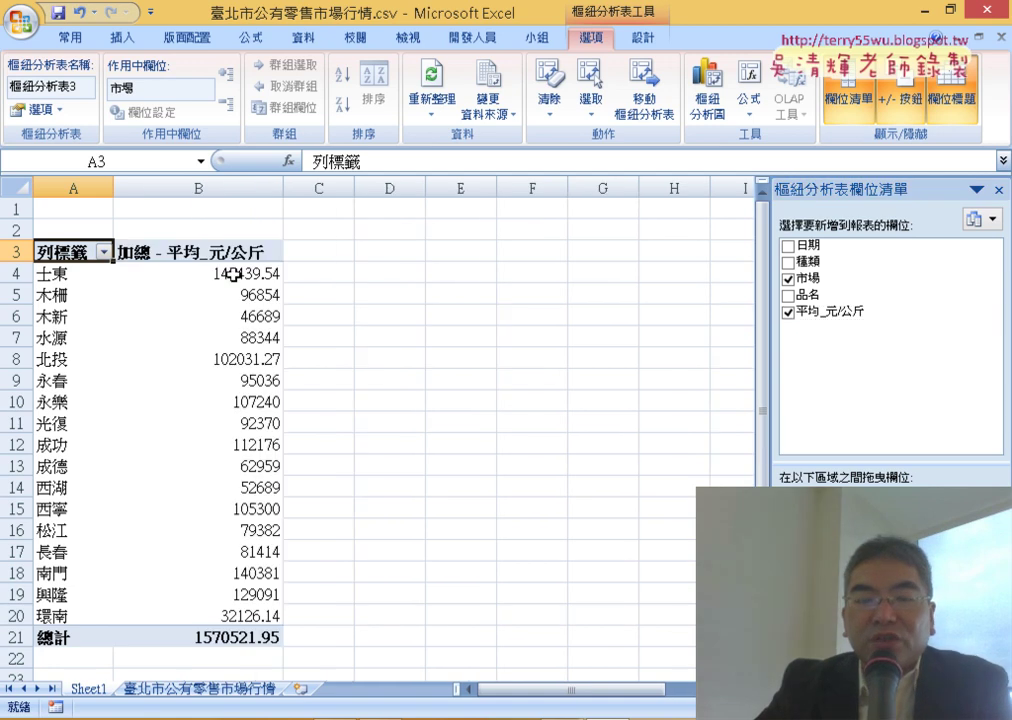
pyautogui.moveTo(234, 277)
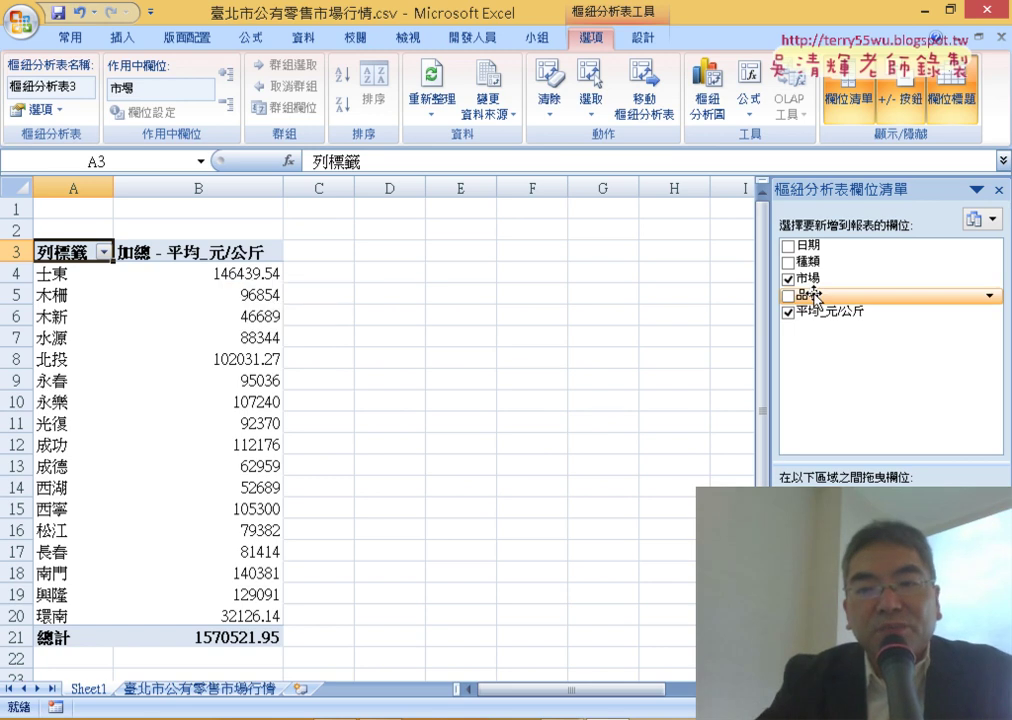
pyautogui.moveTo(815, 293); pyautogui.dragTo(830, 600)
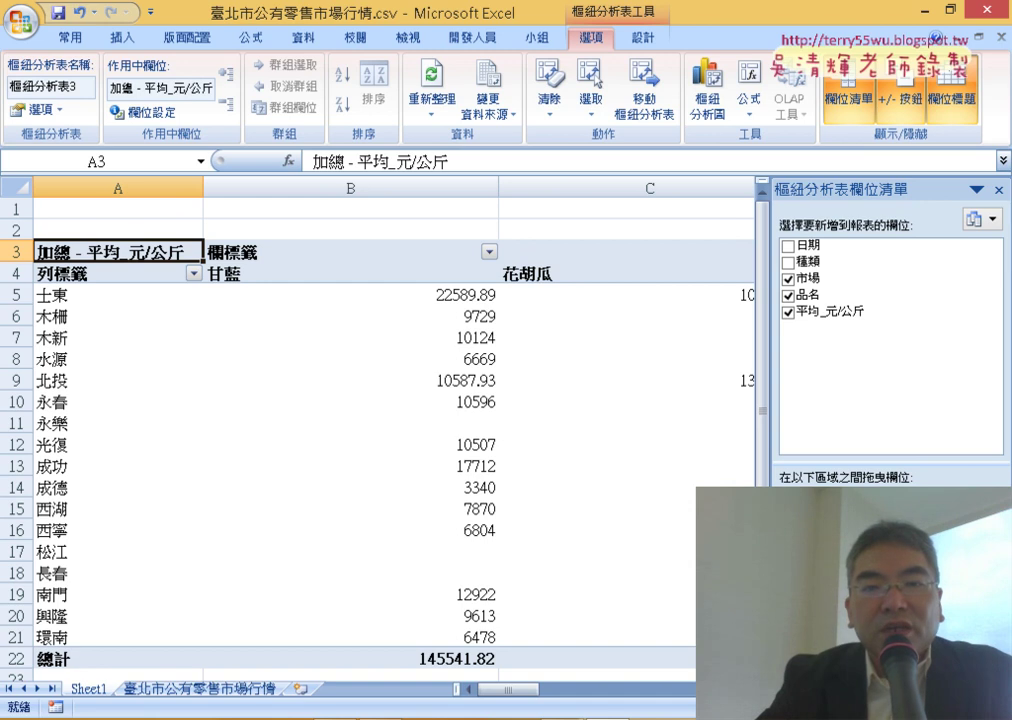
# - Open the 欄標籤 filter dropdown in B3 listing the 品名 product names
pyautogui.moveTo(512, 690)
pyautogui.mouseDown()
pyautogui.moveTo(691, 692)
pyautogui.moveTo(505, 690)
pyautogui.mouseUp()
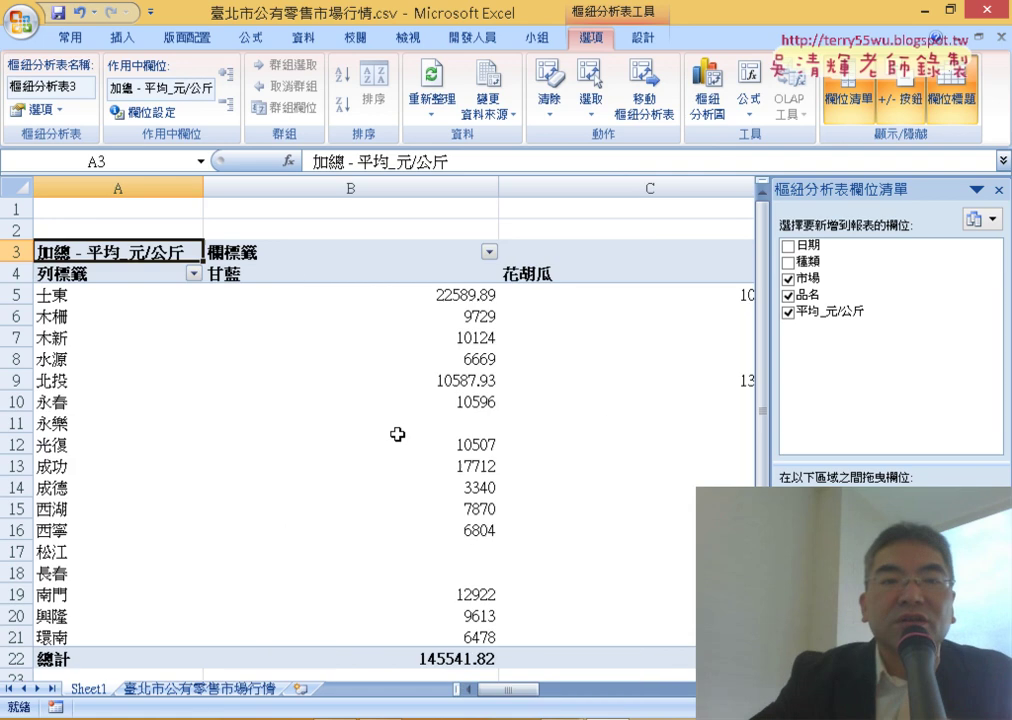
pyautogui.moveTo(395, 433)
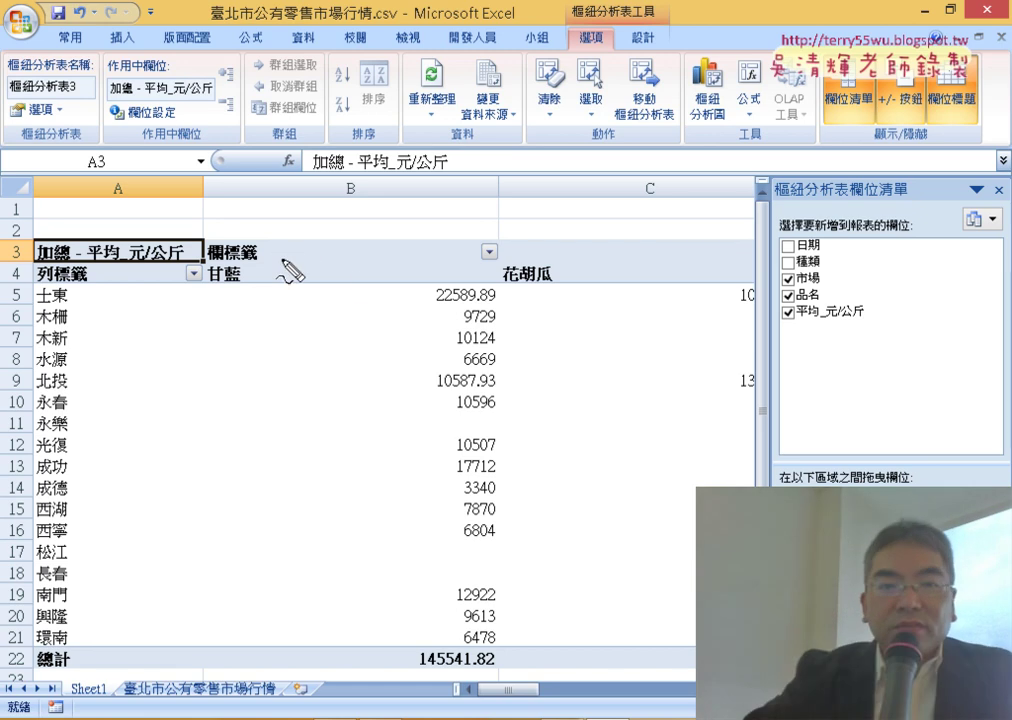
pyautogui.moveTo(265, 262)
pyautogui.mouseDown()
pyautogui.moveTo(501, 258)
pyautogui.moveTo(268, 264)
pyautogui.mouseUp()
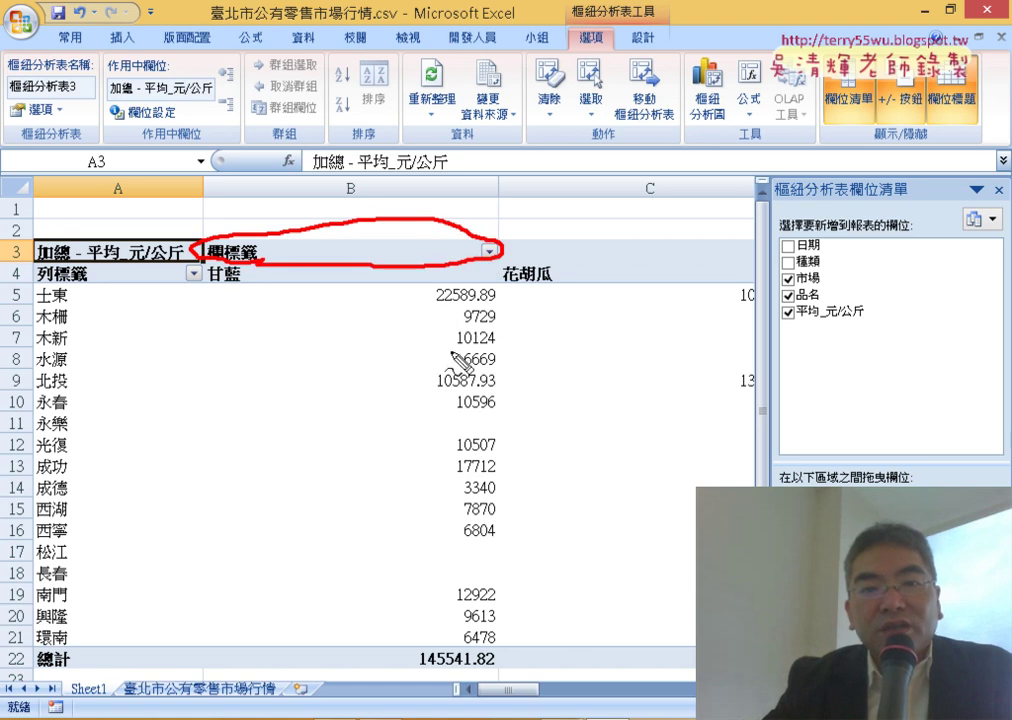
pyautogui.moveTo(497, 462)
pyautogui.mouseDown()
pyautogui.moveTo(465, 284)
pyautogui.moveTo(500, 262)
pyautogui.moveTo(485, 281)
pyautogui.mouseUp()
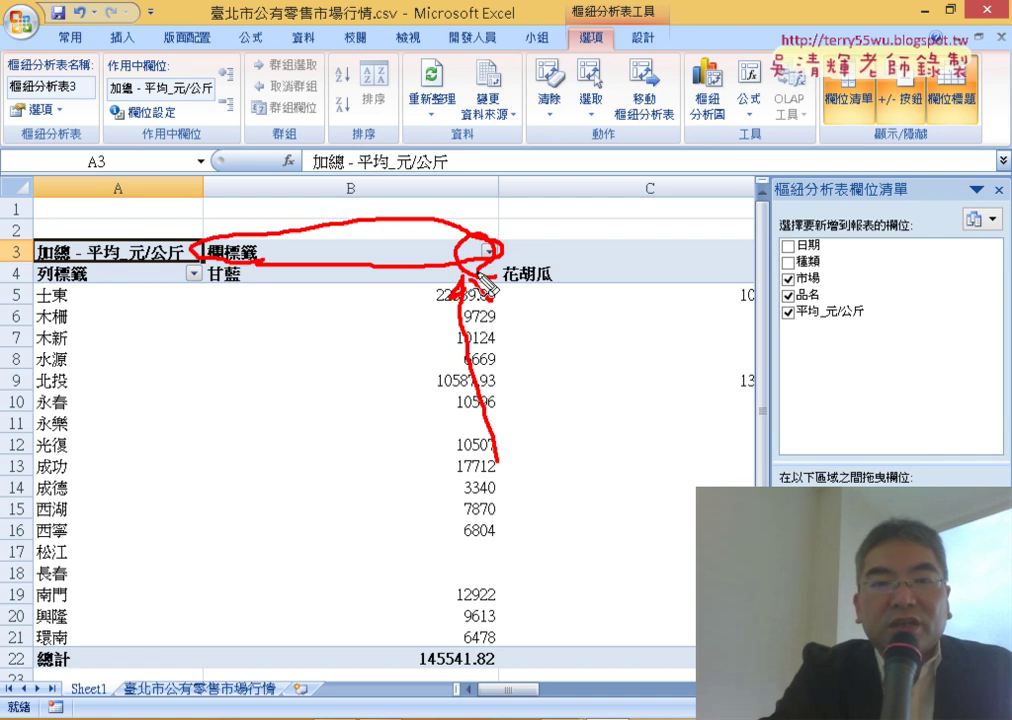
pyautogui.press('Escape')
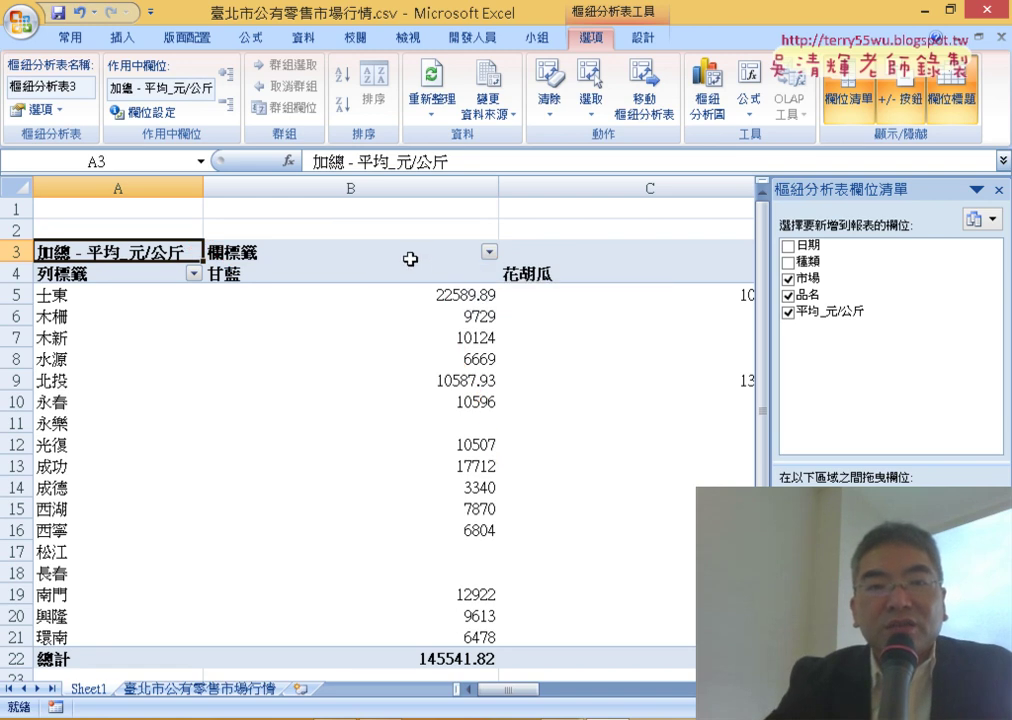
pyautogui.click(410, 257)
pyautogui.click(489, 252)
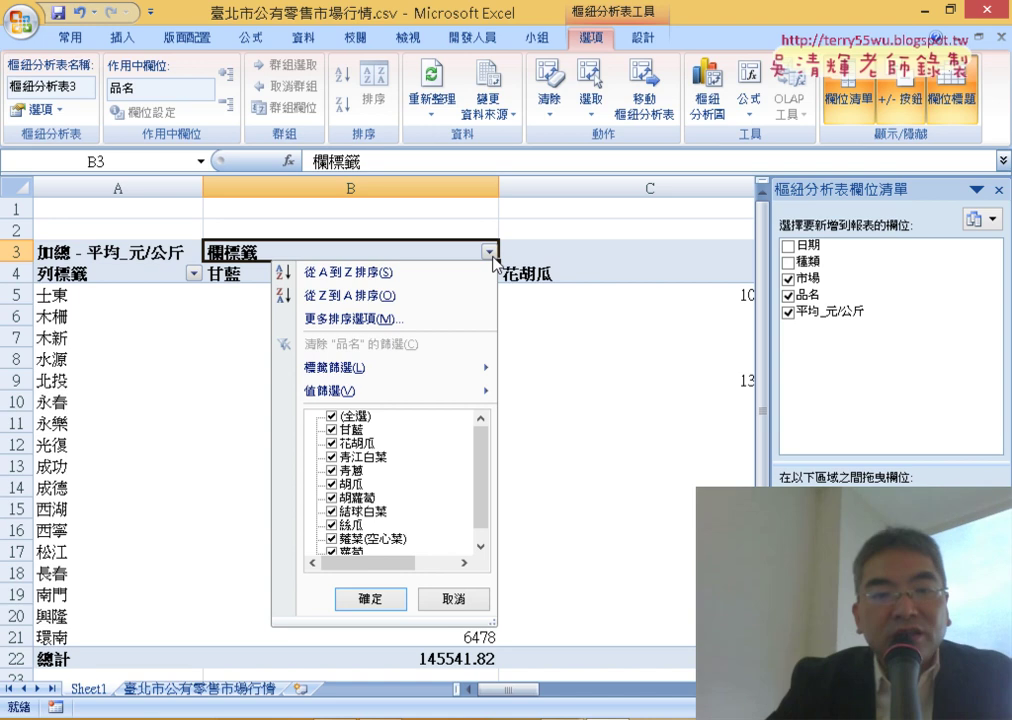
# - Limit the pivot's product columns to 青蔥 only, deselecting all other items
pyautogui.click(331, 417)
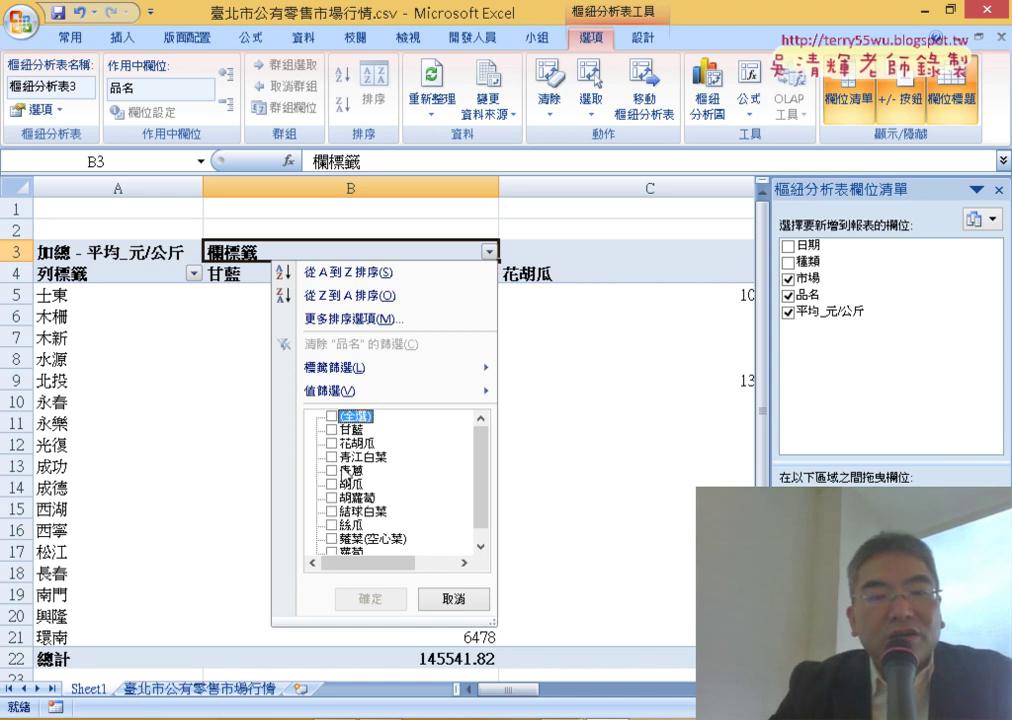
pyautogui.click(331, 471)
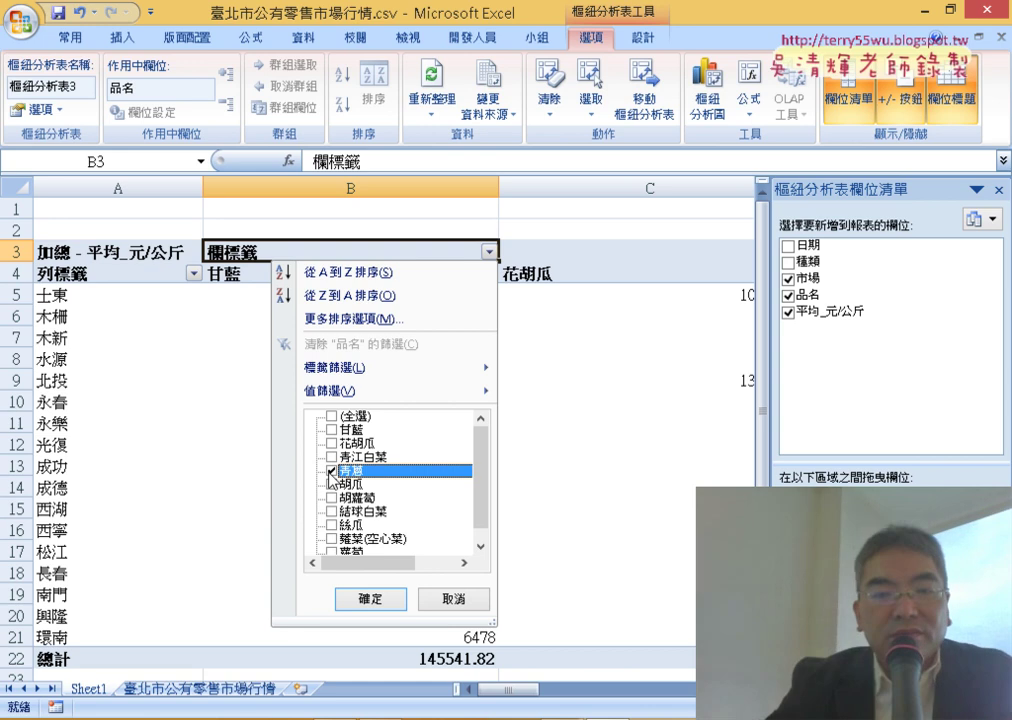
pyautogui.click(389, 598)
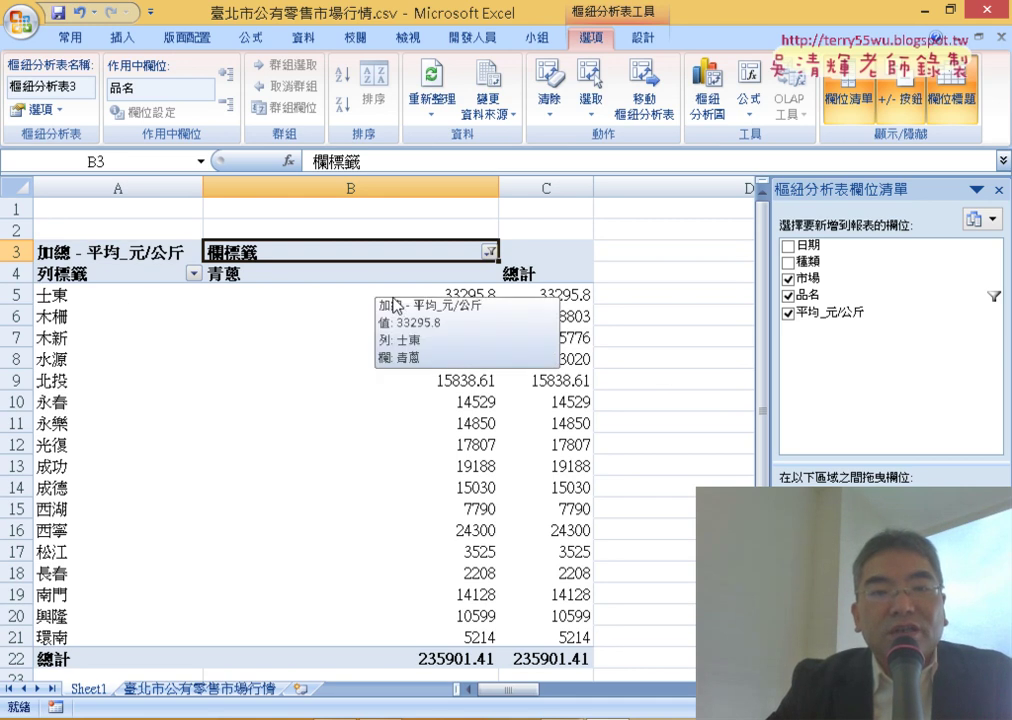
# - Open the menu for the 加總 - 平均_元/公斤 value field in the Values area
pyautogui.click(343, 296)
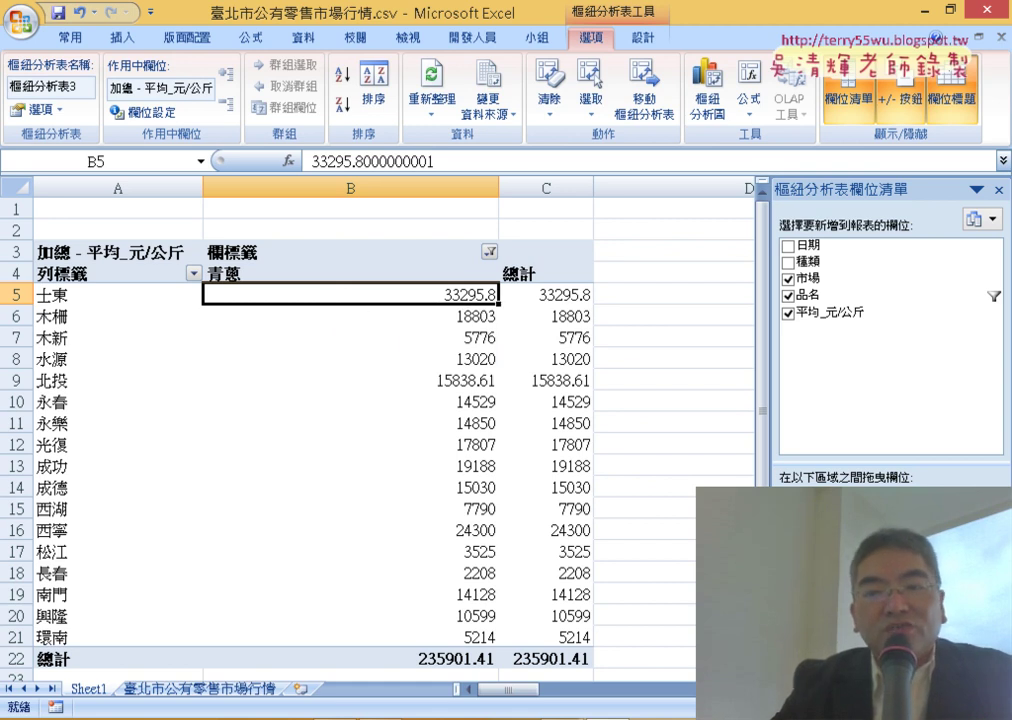
pyautogui.click(866, 610)
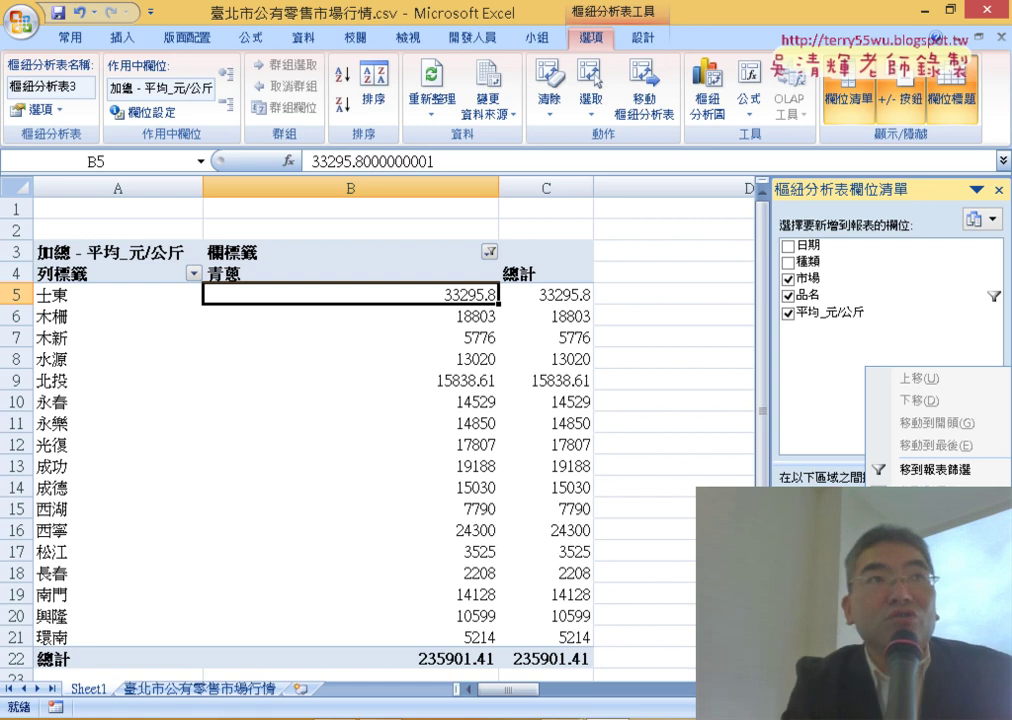
pyautogui.press('Escape')
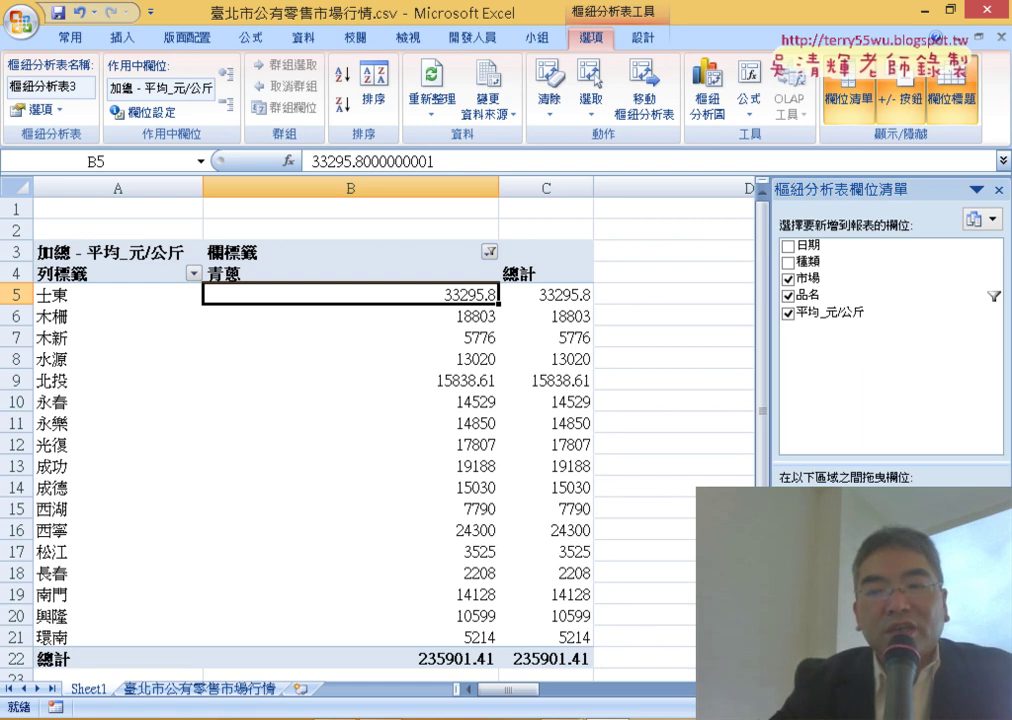
pyautogui.click(940, 640)
# - Change the 平均_元/公斤 value field summary from 加總 to 平均值 (average)
pyautogui.click(940, 585)
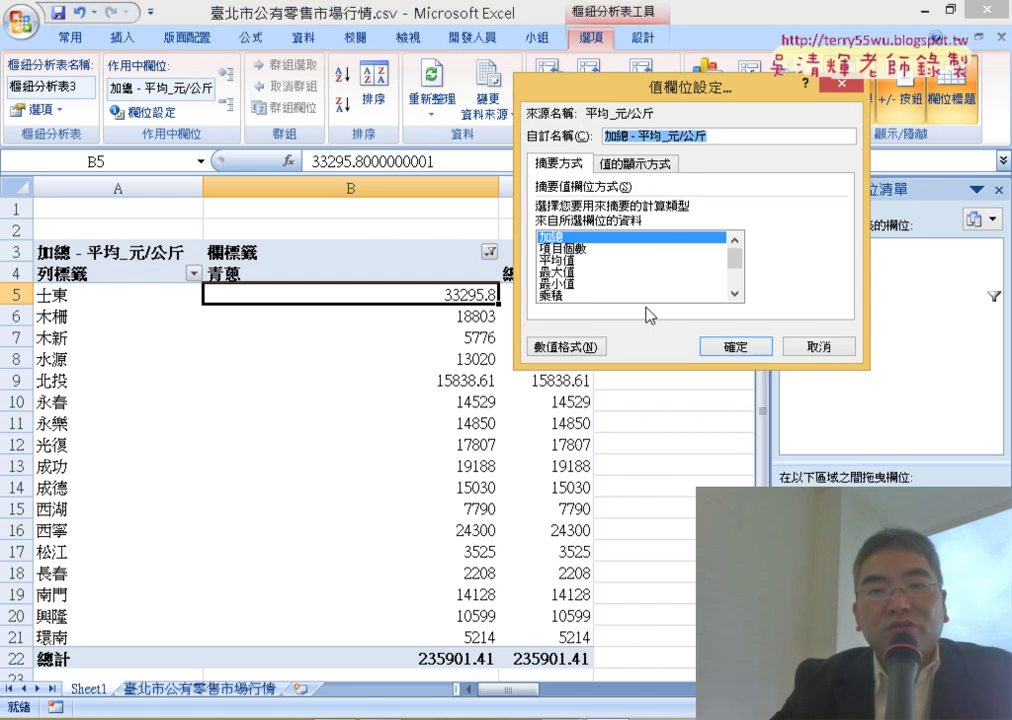
pyautogui.click(570, 260)
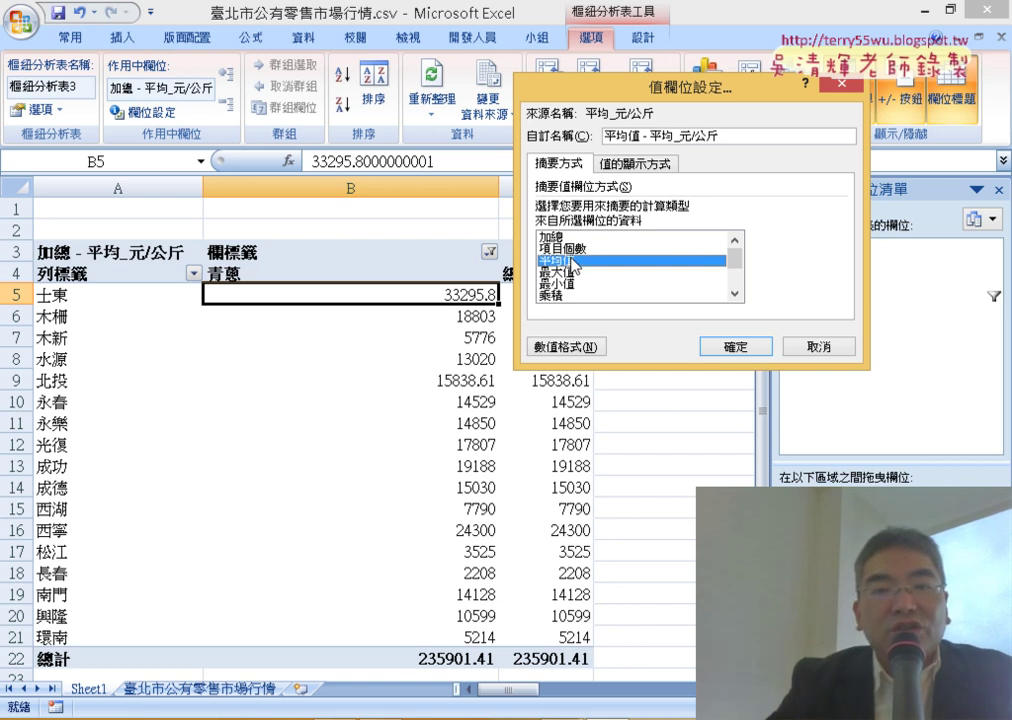
pyautogui.click(739, 347)
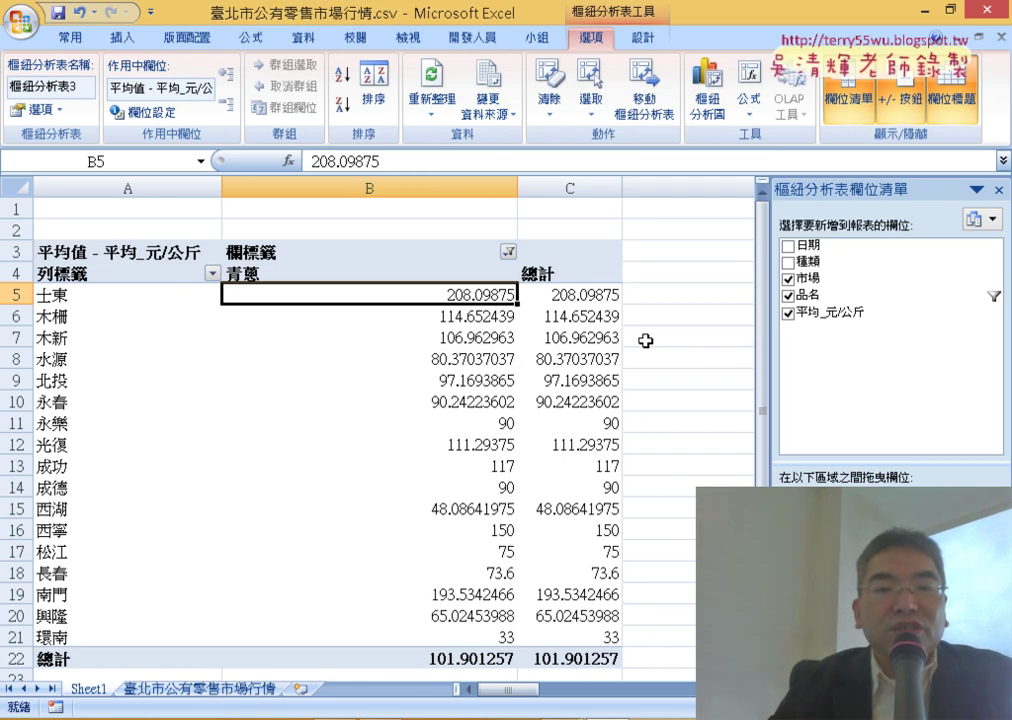
pyautogui.scroll(-1, 645, 341)
# - Format the 青蔥 market averages as numbers with no decimal places, e.g. 士東 208
pyautogui.scroll(1, 640, 341)
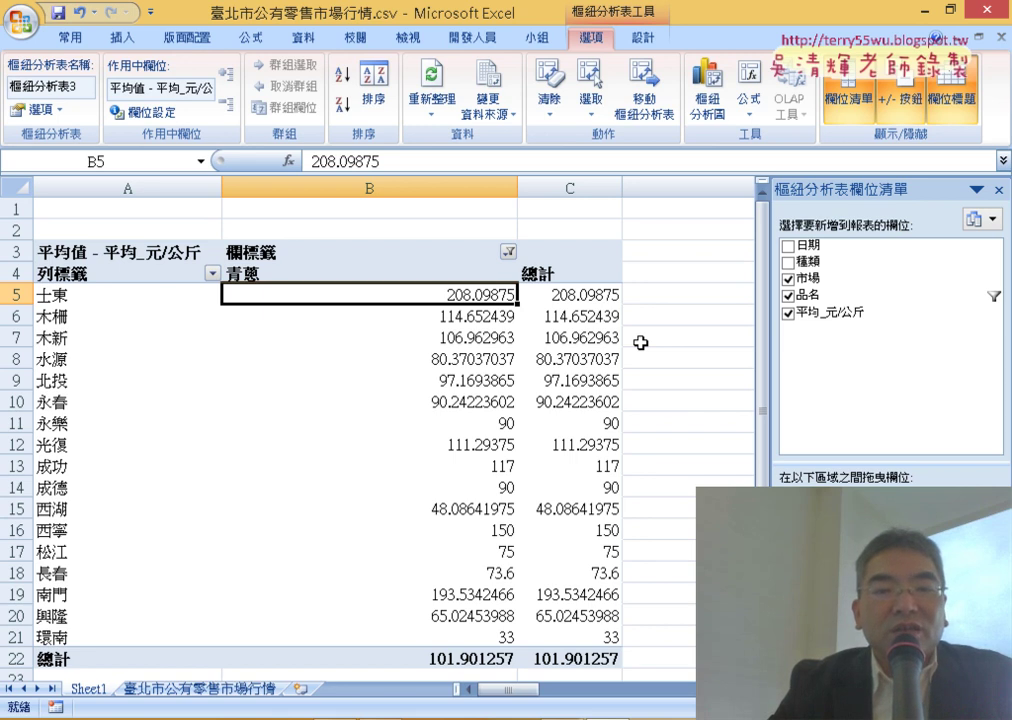
pyautogui.scroll(-1, 640, 342)
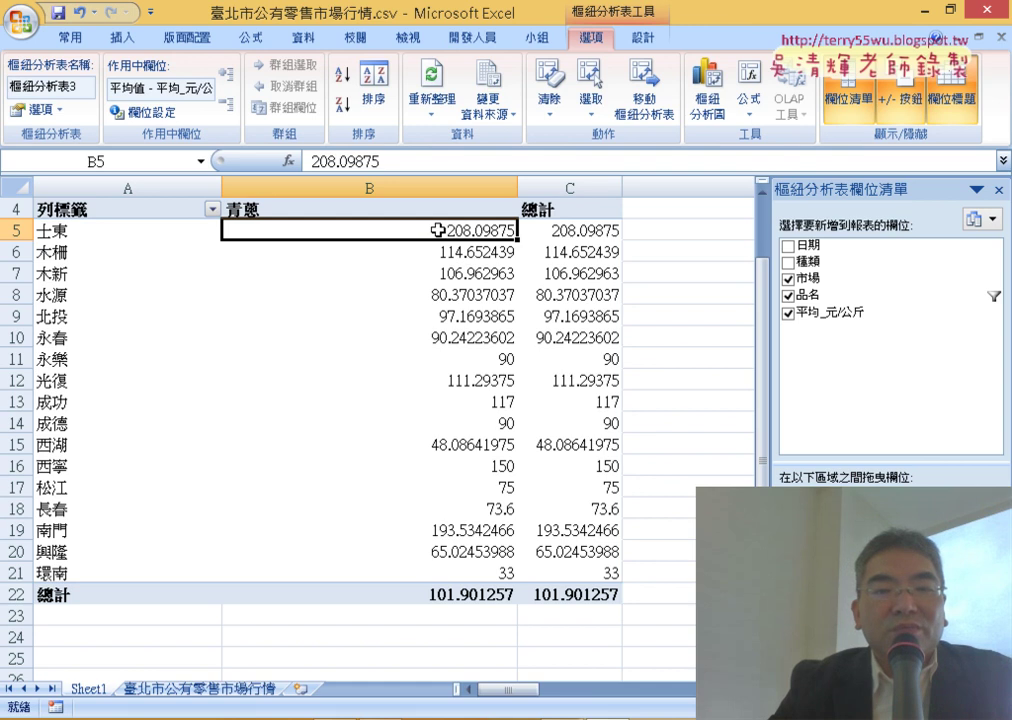
pyautogui.moveTo(440, 228)
pyautogui.mouseDown()
pyautogui.moveTo(465, 570)
pyautogui.moveTo(556, 594)
pyautogui.mouseUp()
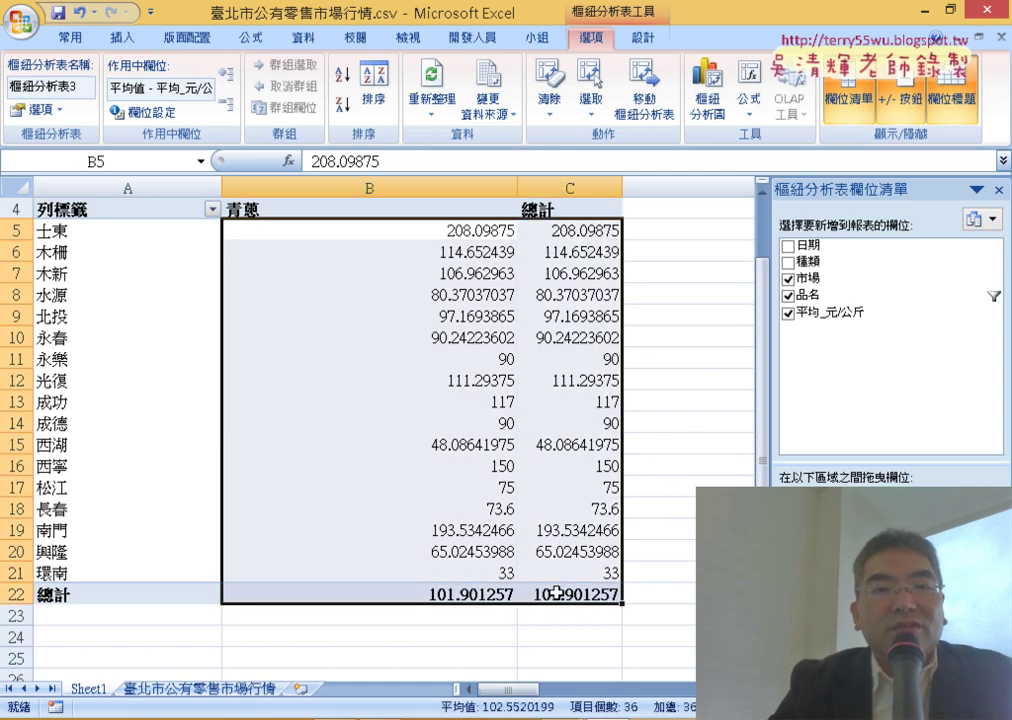
pyautogui.click(75, 42)
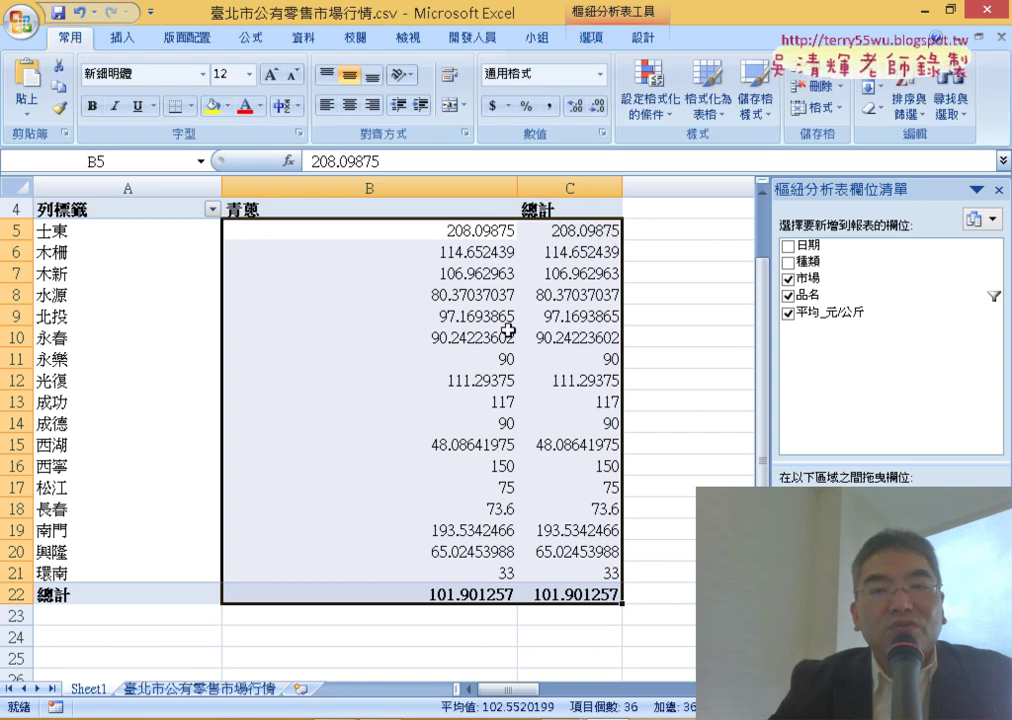
pyautogui.scroll(1, 512, 330)
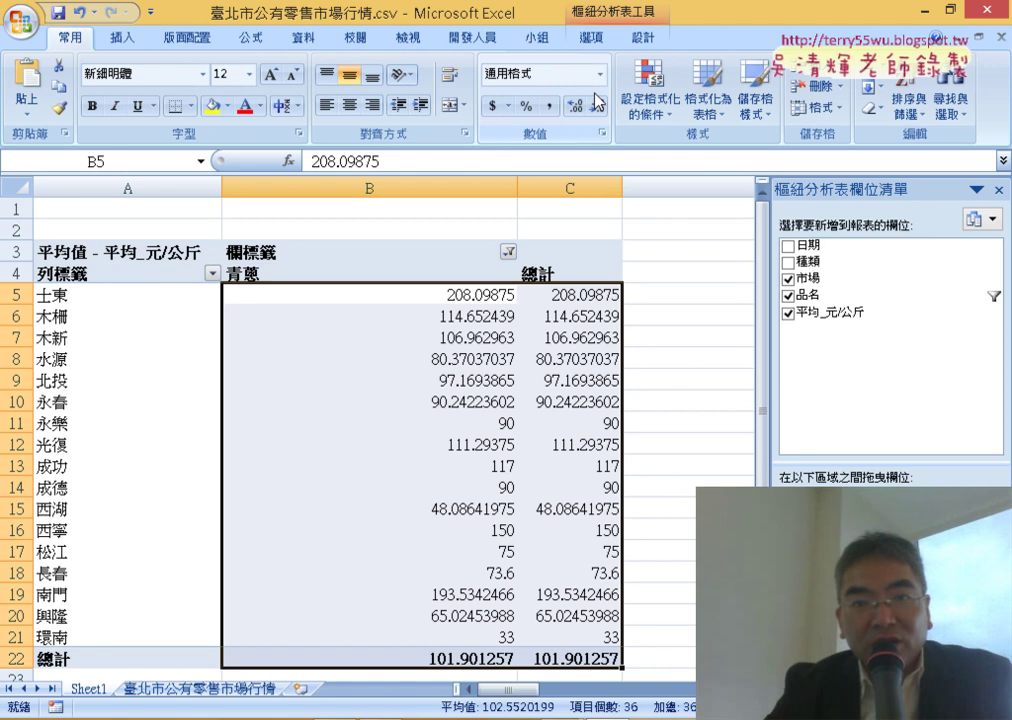
pyautogui.click(597, 110)
pyautogui.click(597, 110)
pyautogui.click(597, 110)
pyautogui.click(597, 110)
pyautogui.click(597, 110)
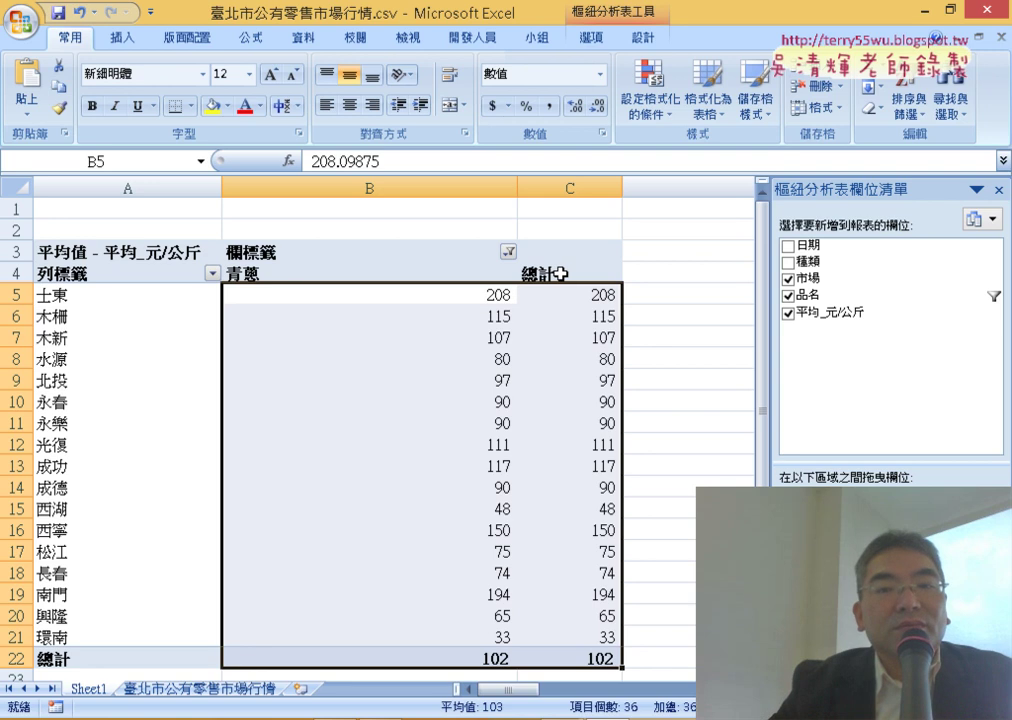
# - Remove the 總計 grand-total column with 移除總計 and narrow column B to fit
pyautogui.rightClick(561, 274)
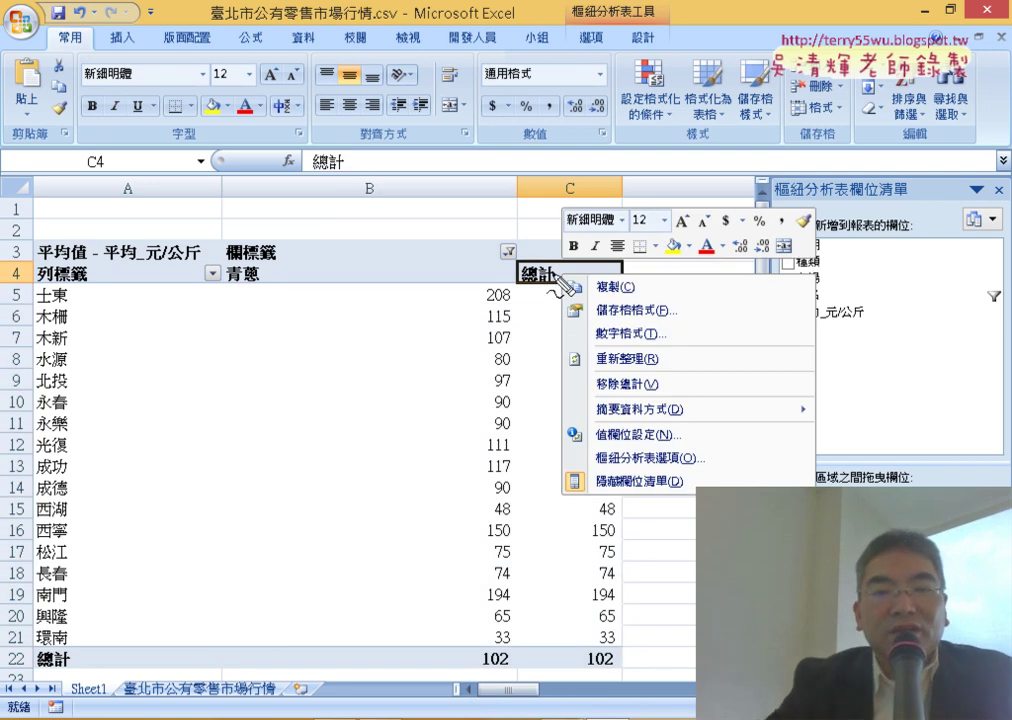
pyautogui.moveTo(650, 378); pyautogui.dragTo(610, 372)
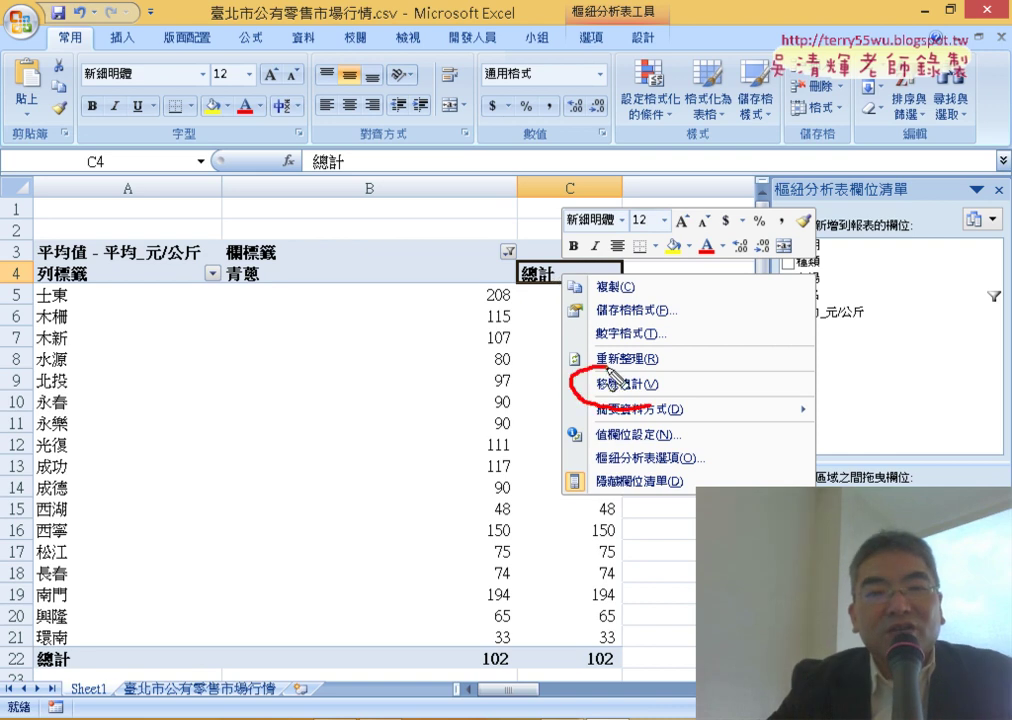
pyautogui.moveTo(560, 318)
pyautogui.mouseDown()
pyautogui.moveTo(500, 292)
pyautogui.moveTo(515, 260)
pyautogui.mouseUp()
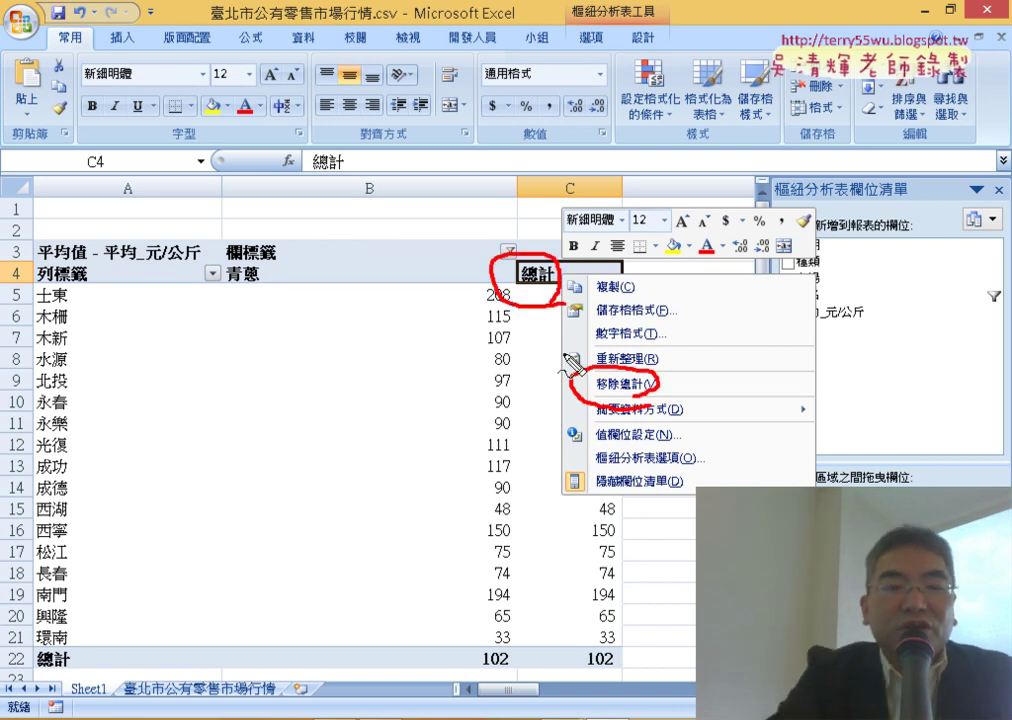
pyautogui.press('Escape')
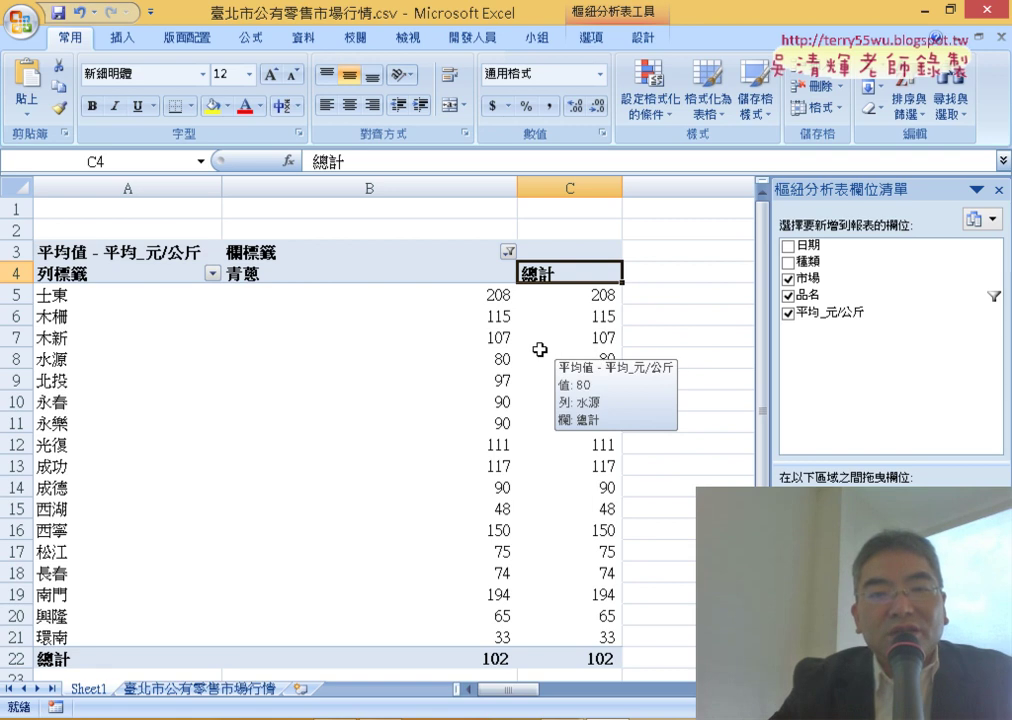
pyautogui.rightClick(577, 276)
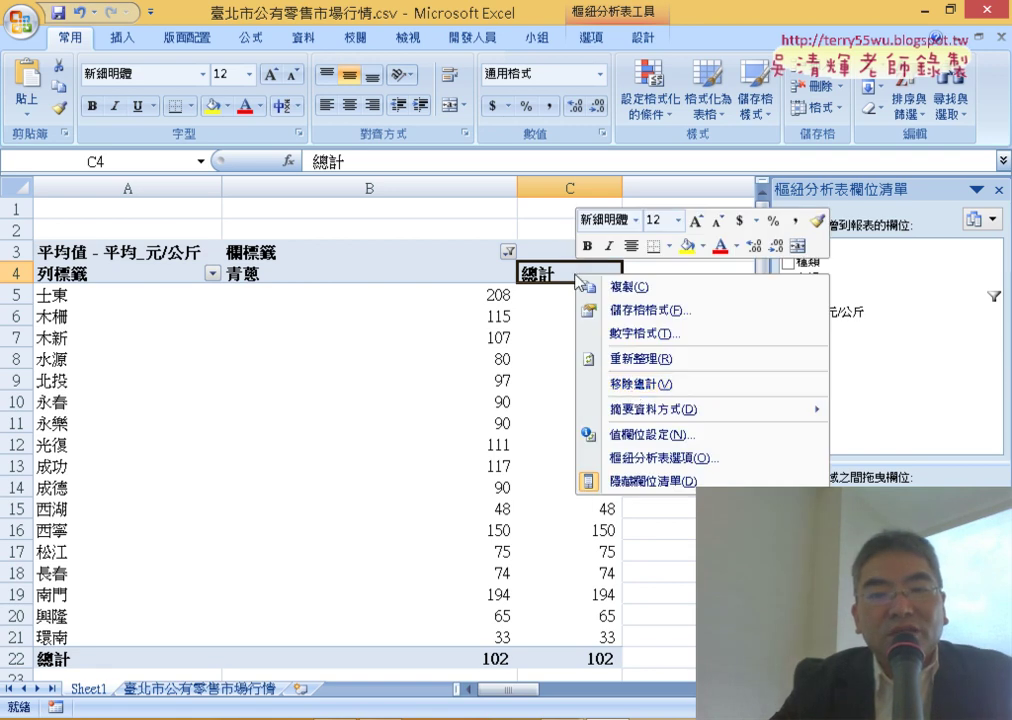
pyautogui.click(632, 384)
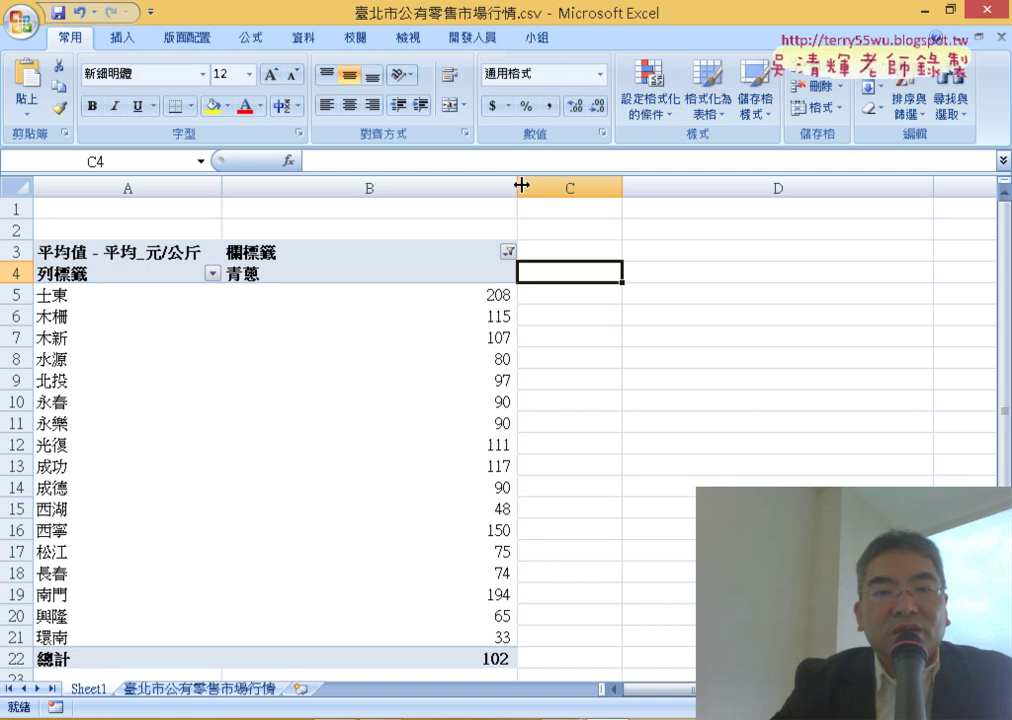
pyautogui.moveTo(521, 185); pyautogui.dragTo(296, 186)
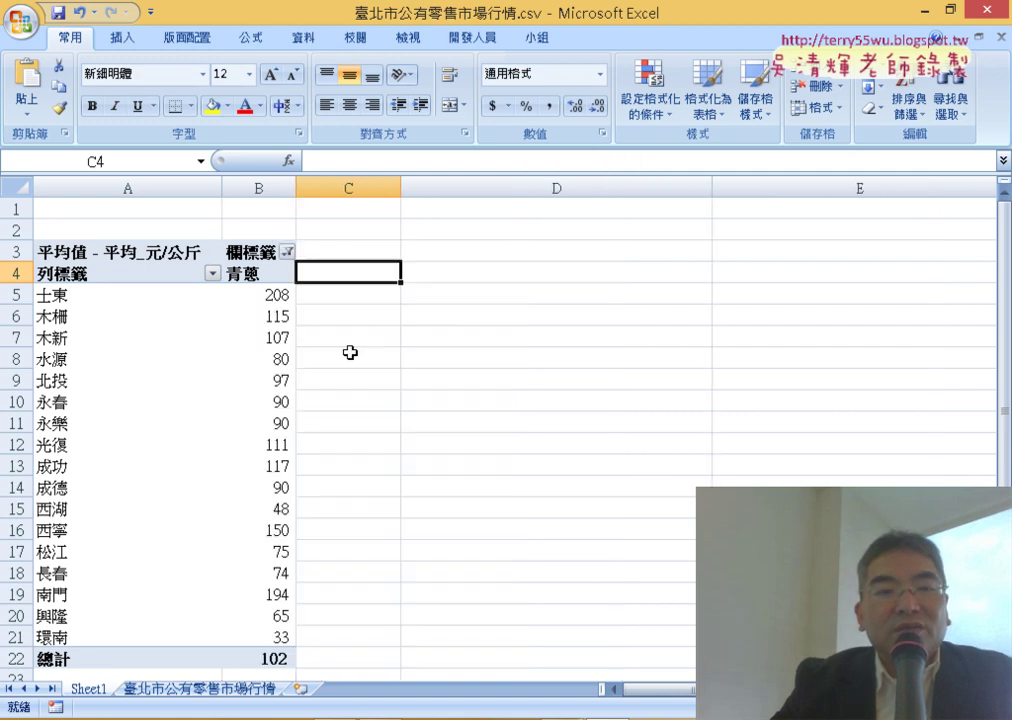
# - Select a market average in the pivot and bring up the Data tab's sort commands
pyautogui.click(283, 297)
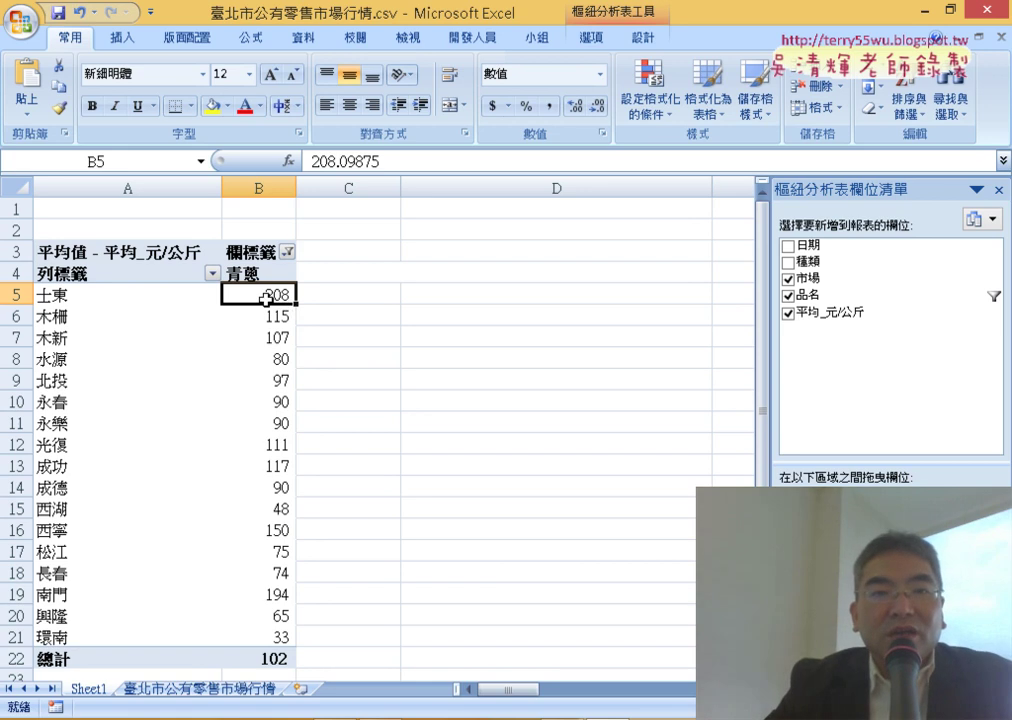
pyautogui.click(303, 40)
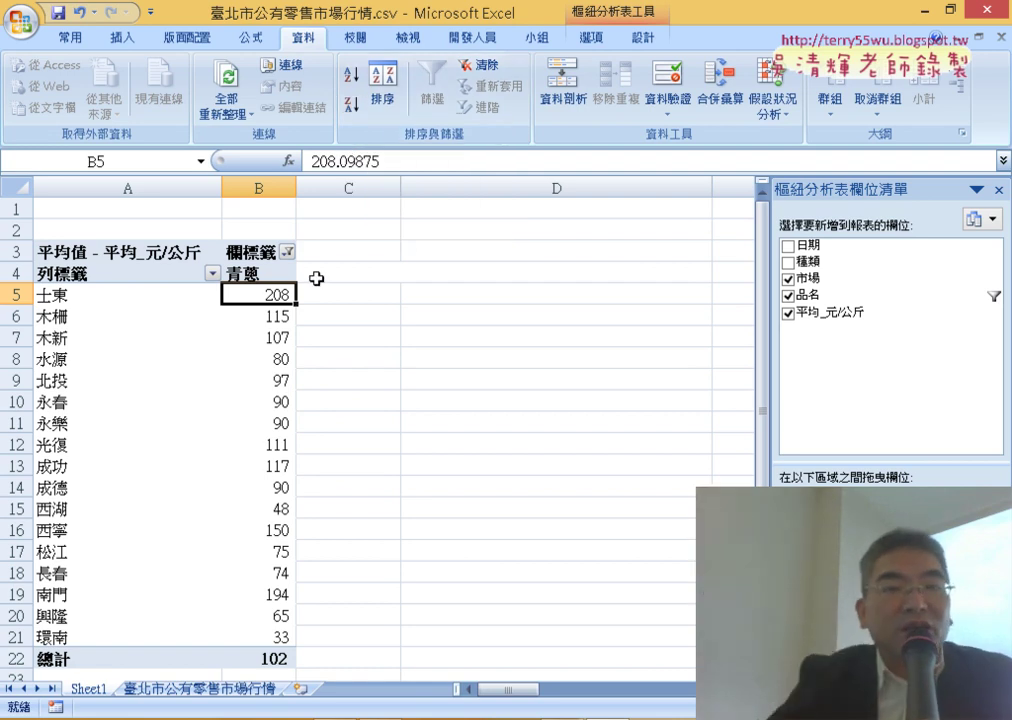
# - Sort the markets by average price from lowest to highest and narrow column B
pyautogui.click(352, 76)
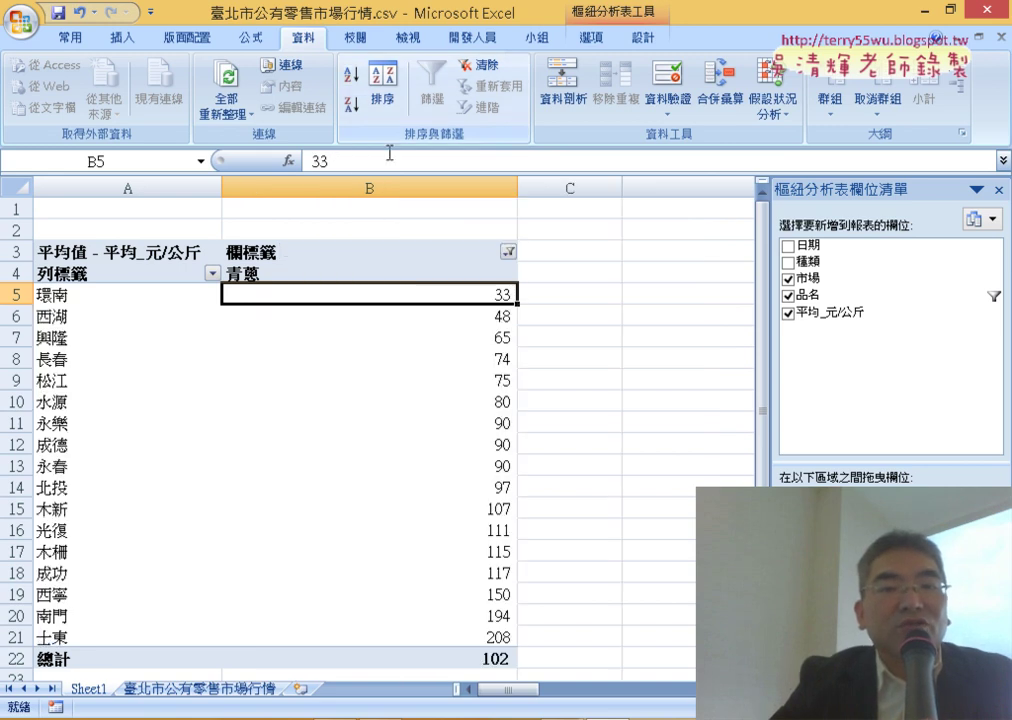
pyautogui.moveTo(518, 189); pyautogui.dragTo(307, 189)
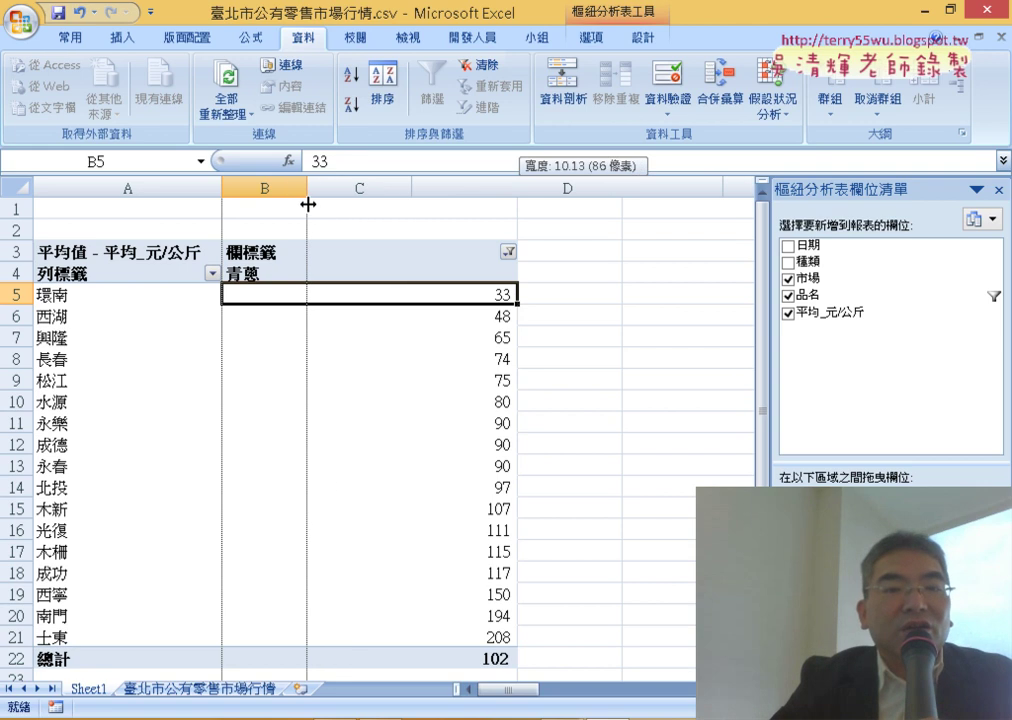
pyautogui.scroll(-1, 470, 332)
pyautogui.scroll(1, 330, 300)
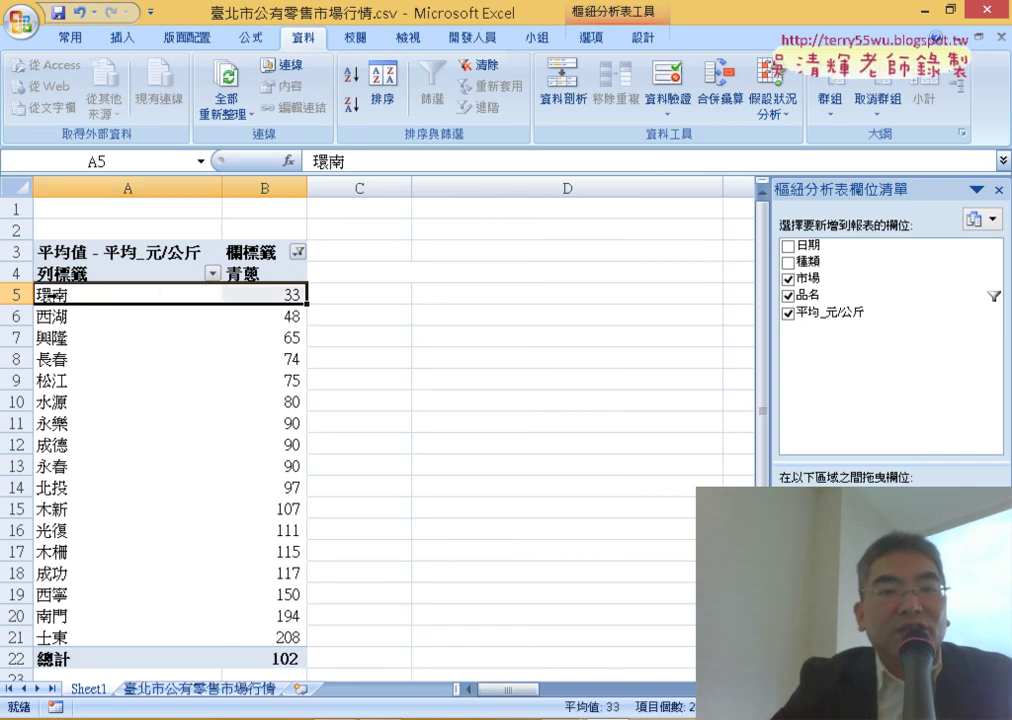
# - Select the three cheapest markets and their prices (A5:B7), then open the 列標籤 filter menu
pyautogui.moveTo(60, 294); pyautogui.dragTo(205, 312)
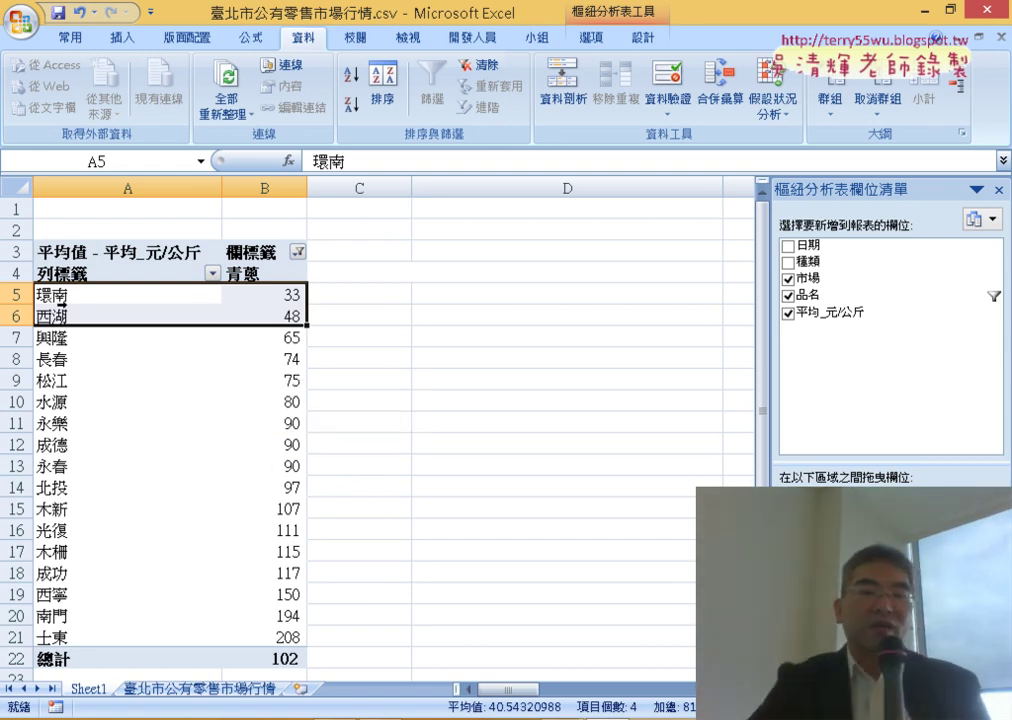
pyautogui.click(158, 297)
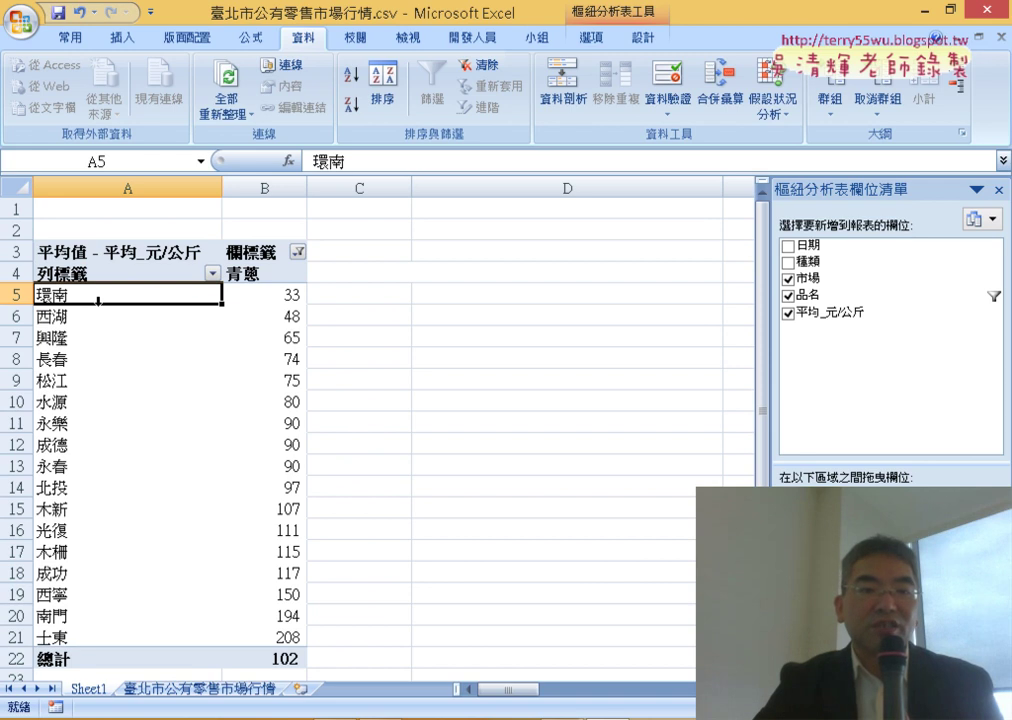
pyautogui.moveTo(84, 294); pyautogui.dragTo(253, 334)
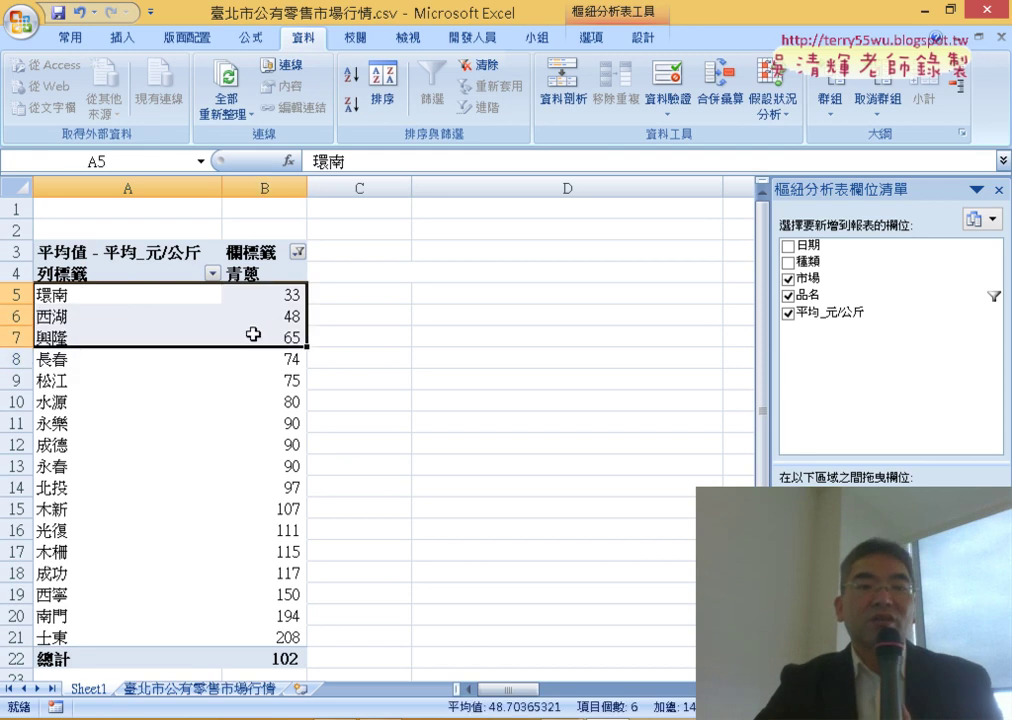
pyautogui.click(213, 274)
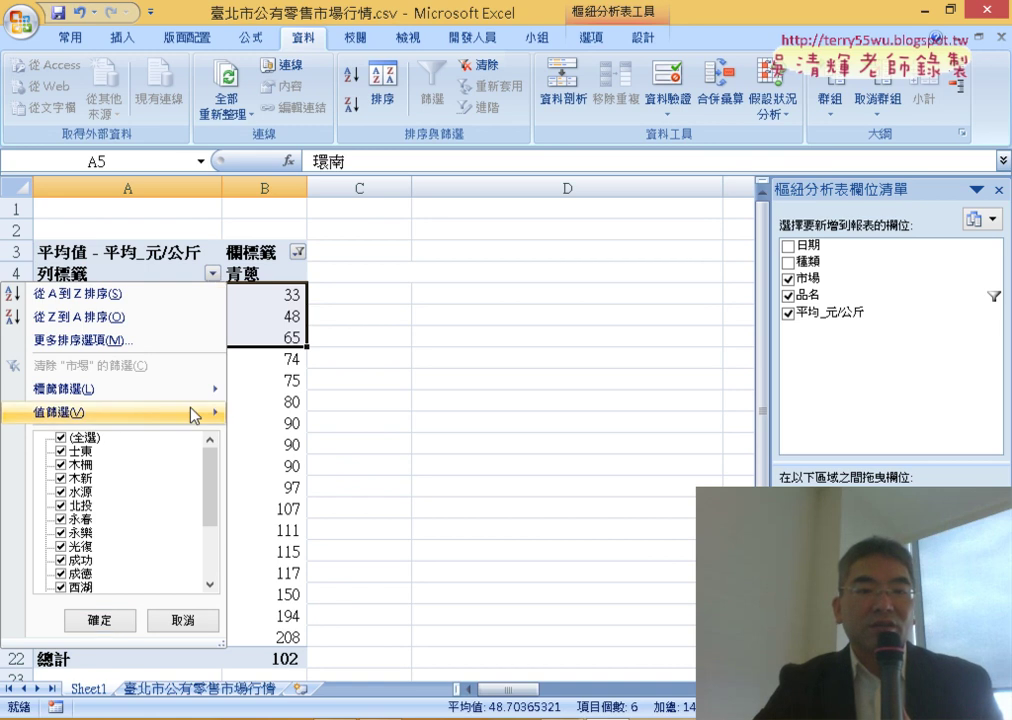
pyautogui.moveTo(186, 421)
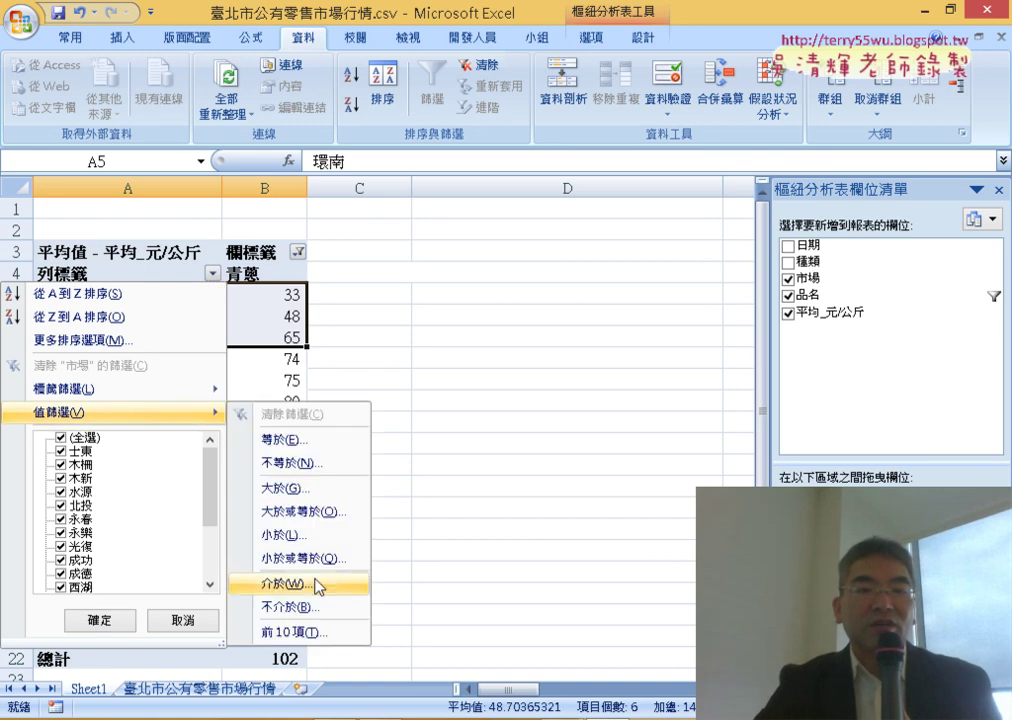
pyautogui.click(341, 642)
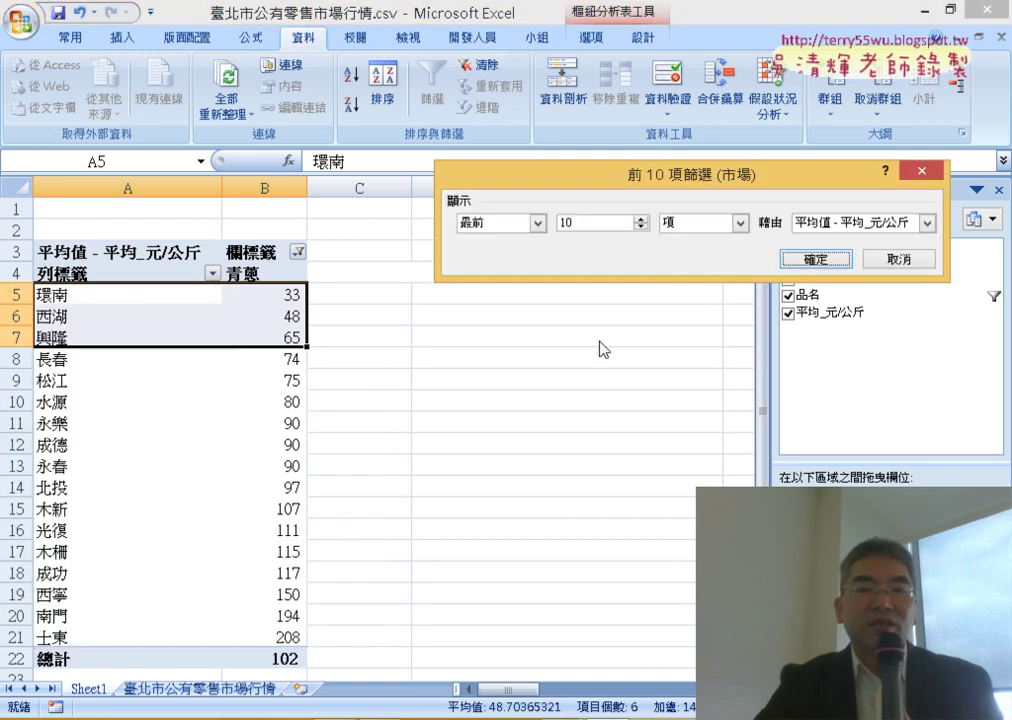
pyautogui.doubleClick(570, 222)
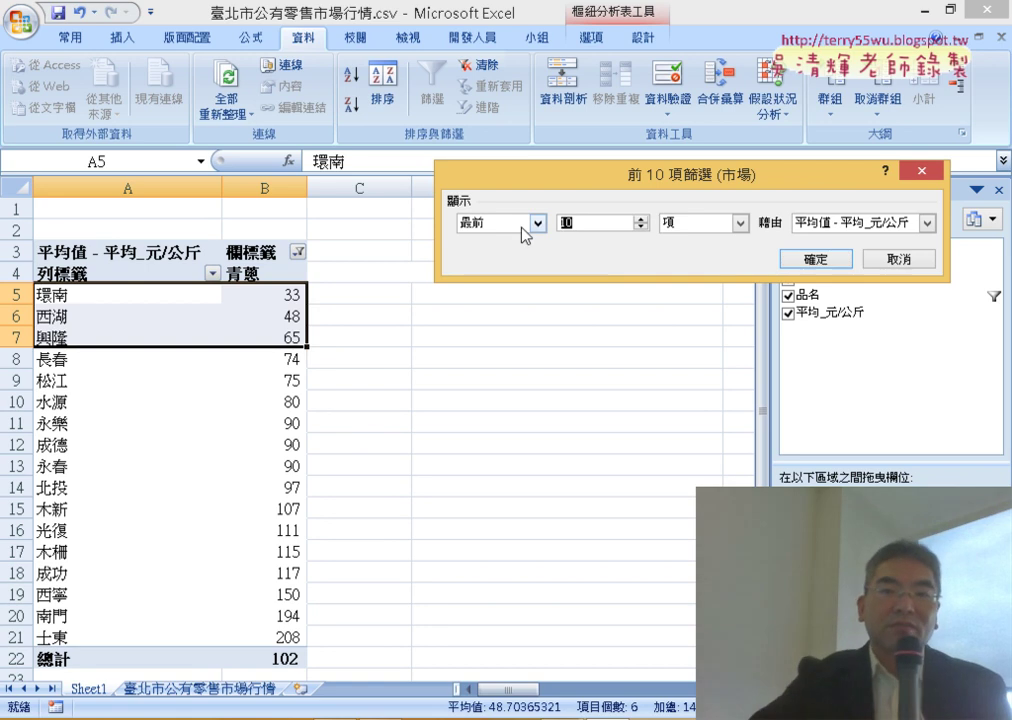
pyautogui.write('3')
pyautogui.click(835, 262)
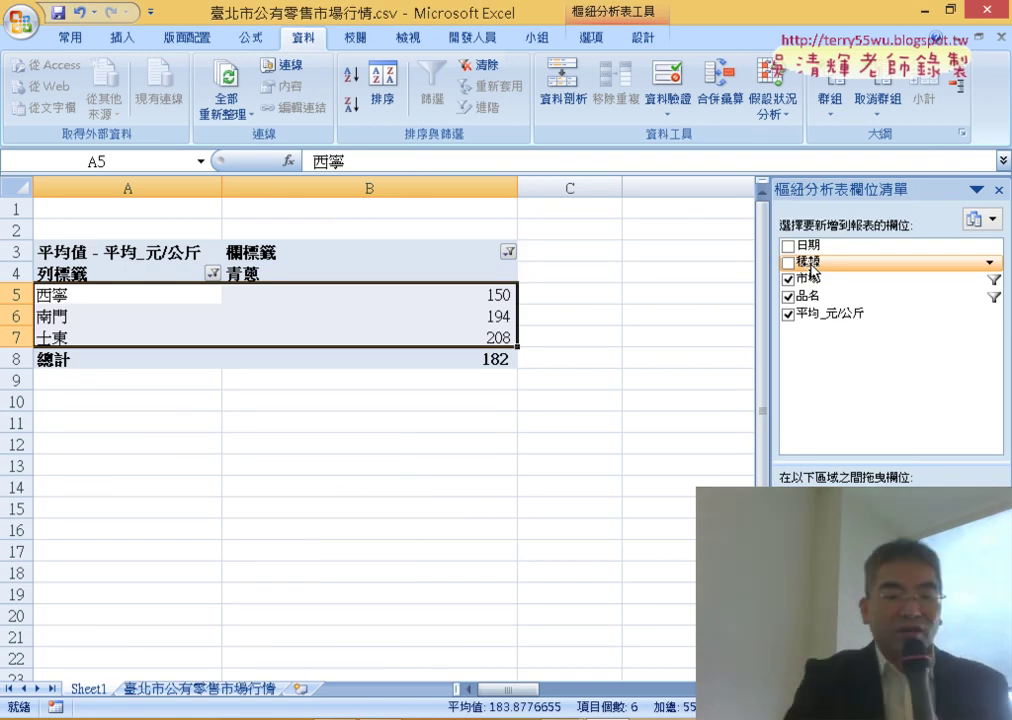
pyautogui.hotkey('ctrl', 'z')
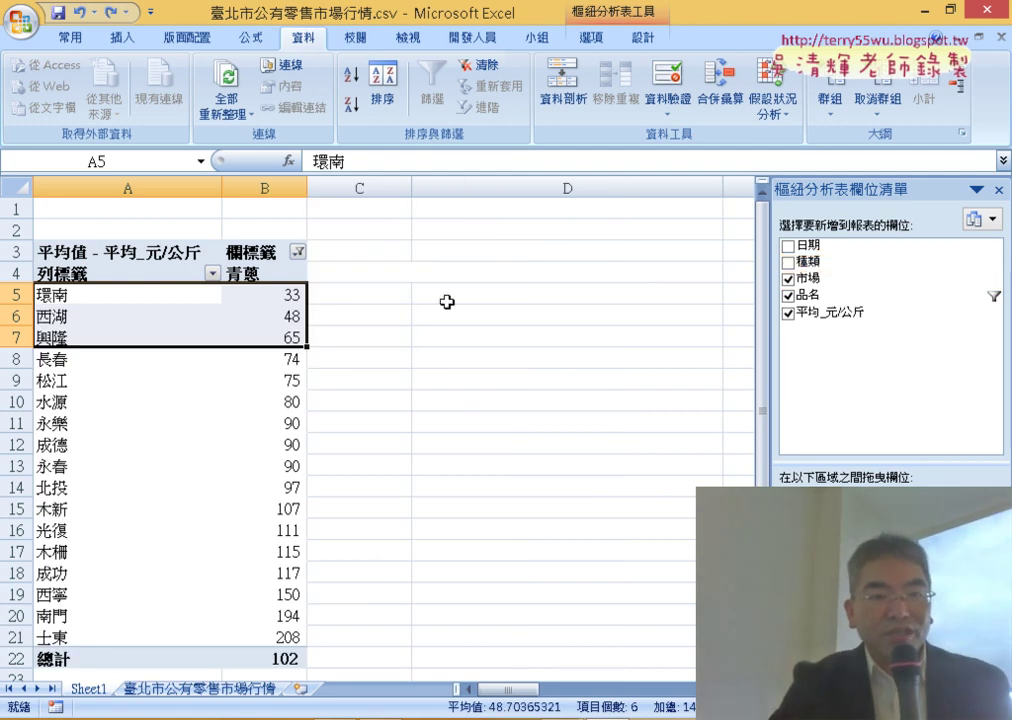
# - Select rows 5–7 of the three cheapest markets and open the 列標籤 filter menu
pyautogui.click(97, 276)
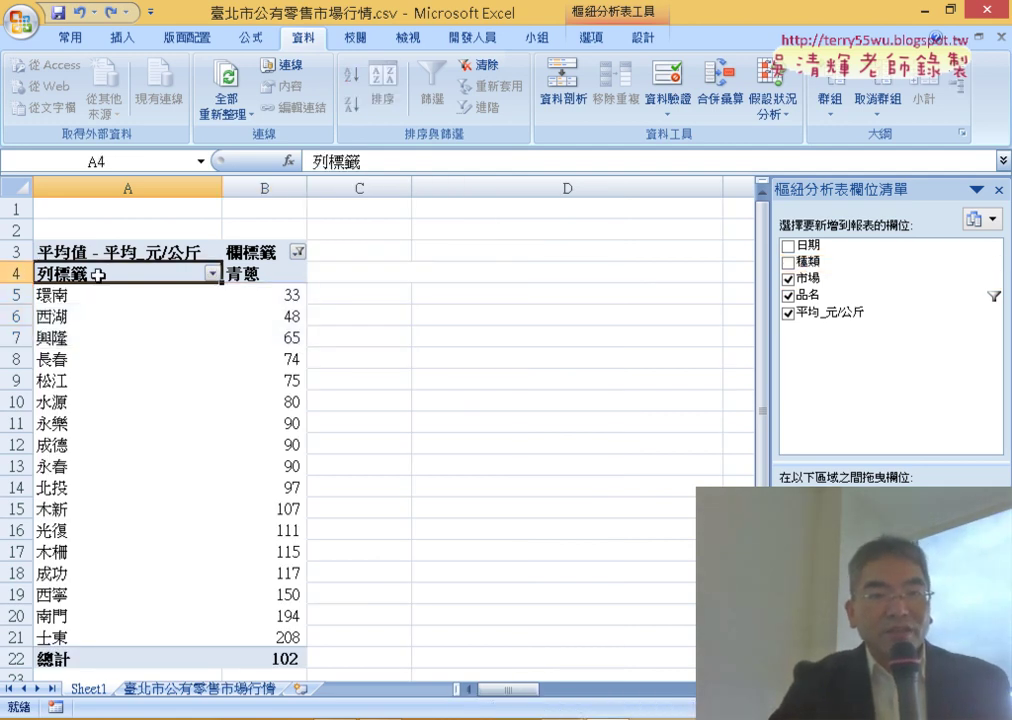
pyautogui.moveTo(20, 290); pyautogui.dragTo(18, 337)
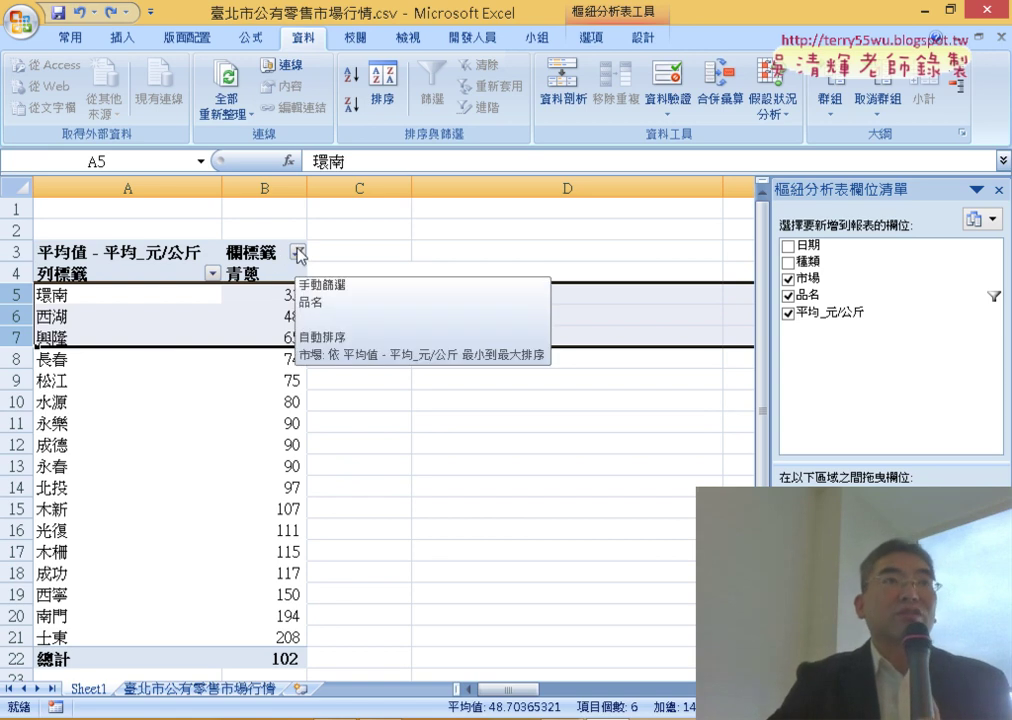
pyautogui.click(212, 274)
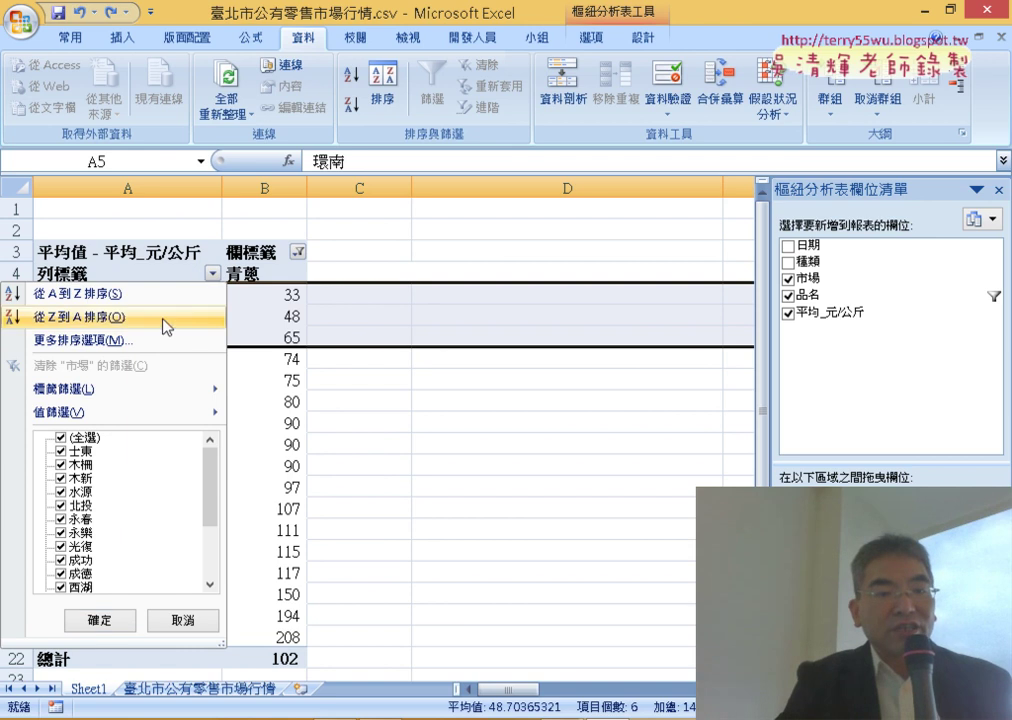
# - Apply a top-3 market value filter, then undo it so every market shows again
pyautogui.moveTo(138, 412)
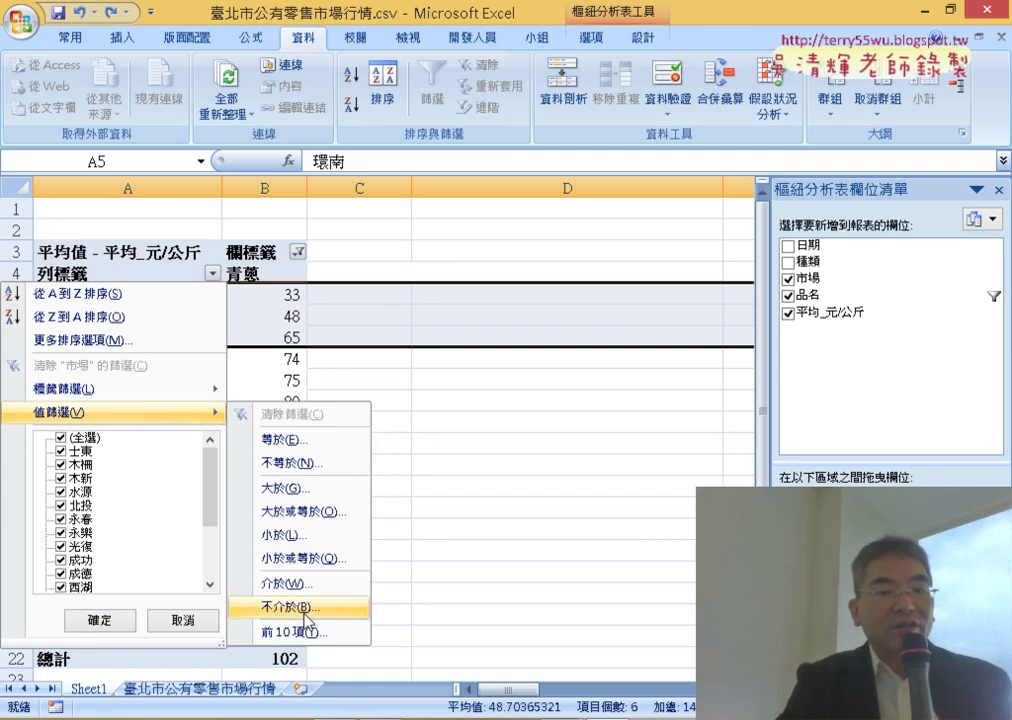
pyautogui.click(310, 640)
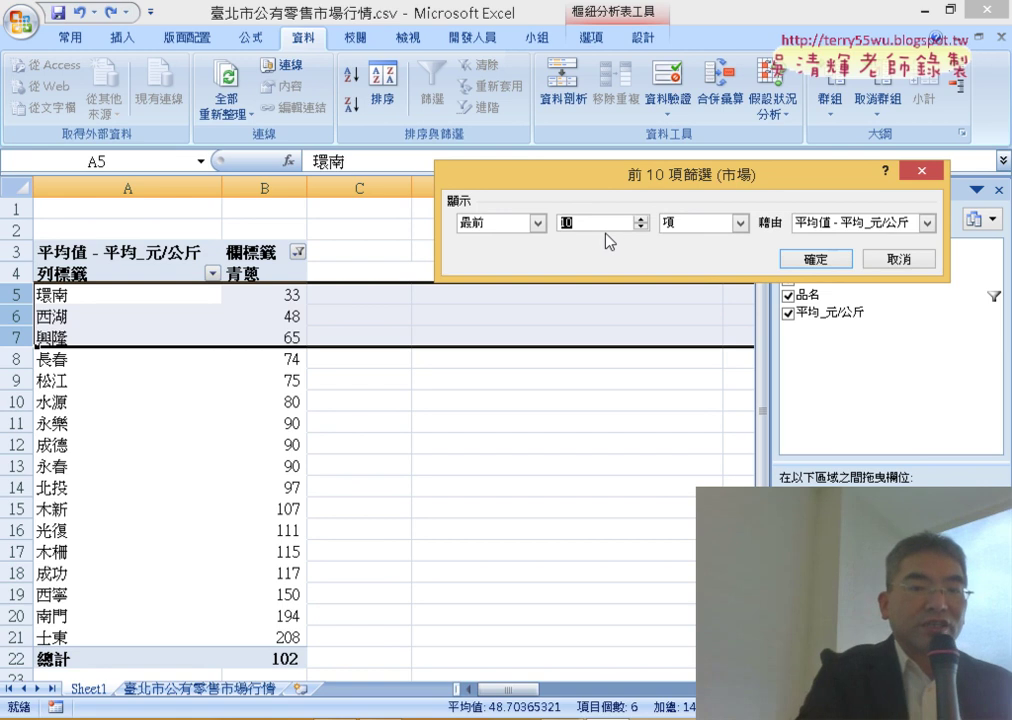
pyautogui.write('3')
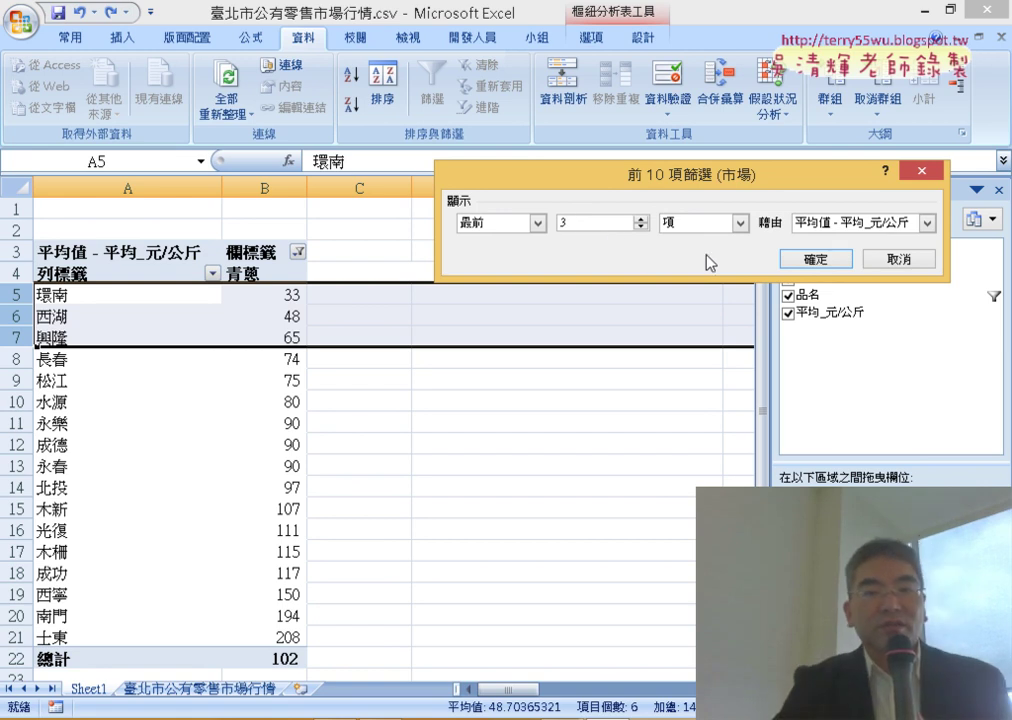
pyautogui.click(818, 259)
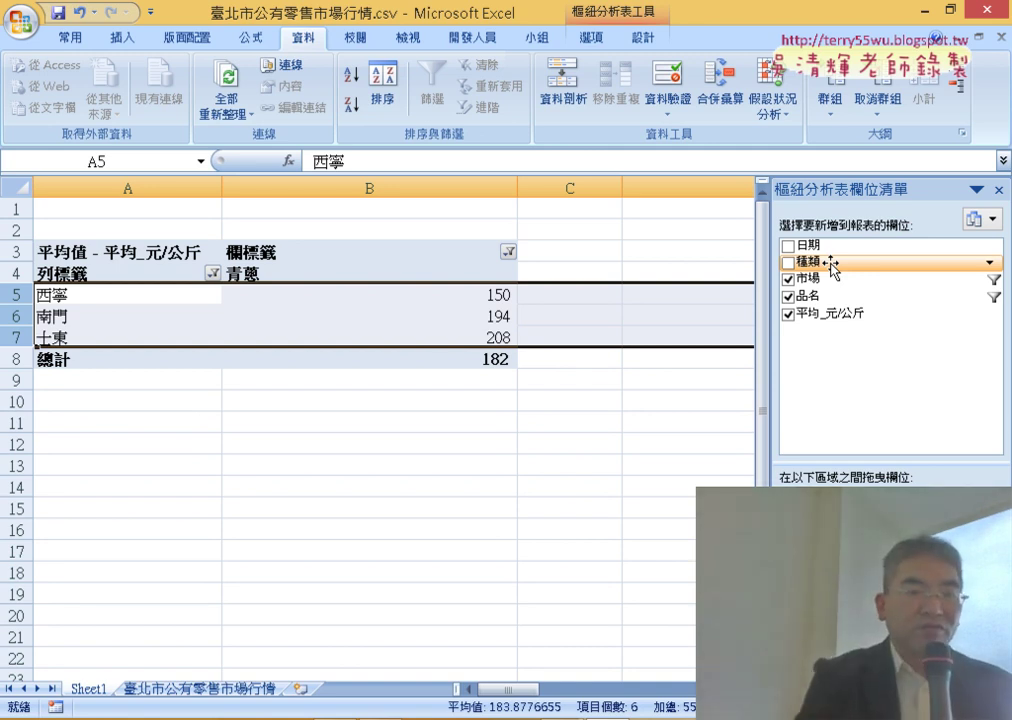
pyautogui.hotkey('ctrl', 'z')
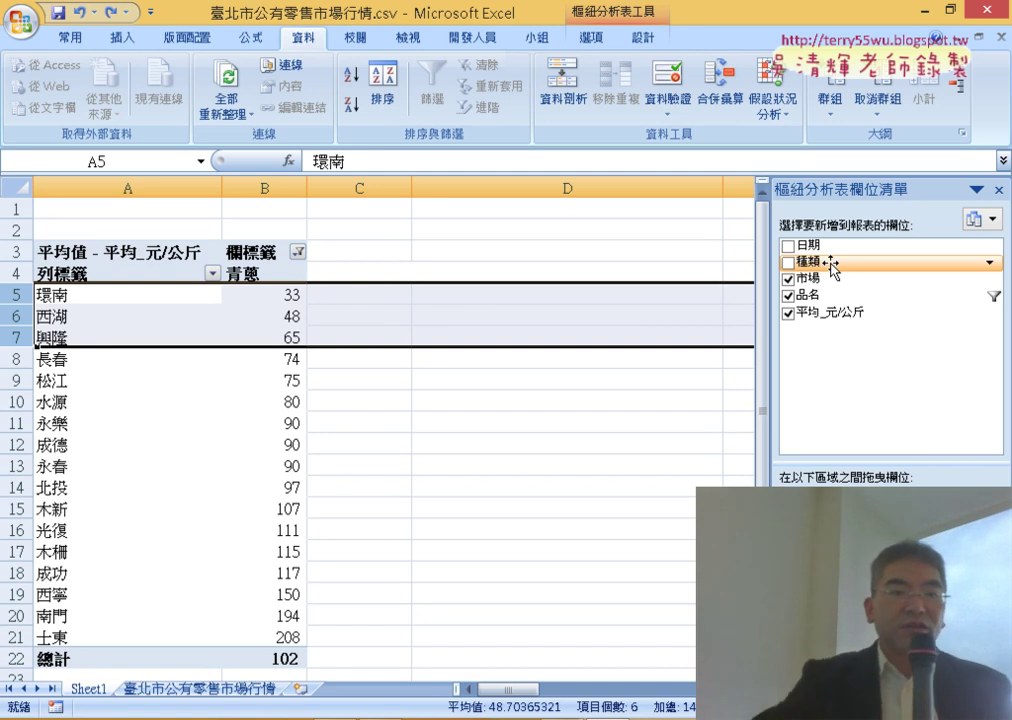
pyautogui.click(119, 533)
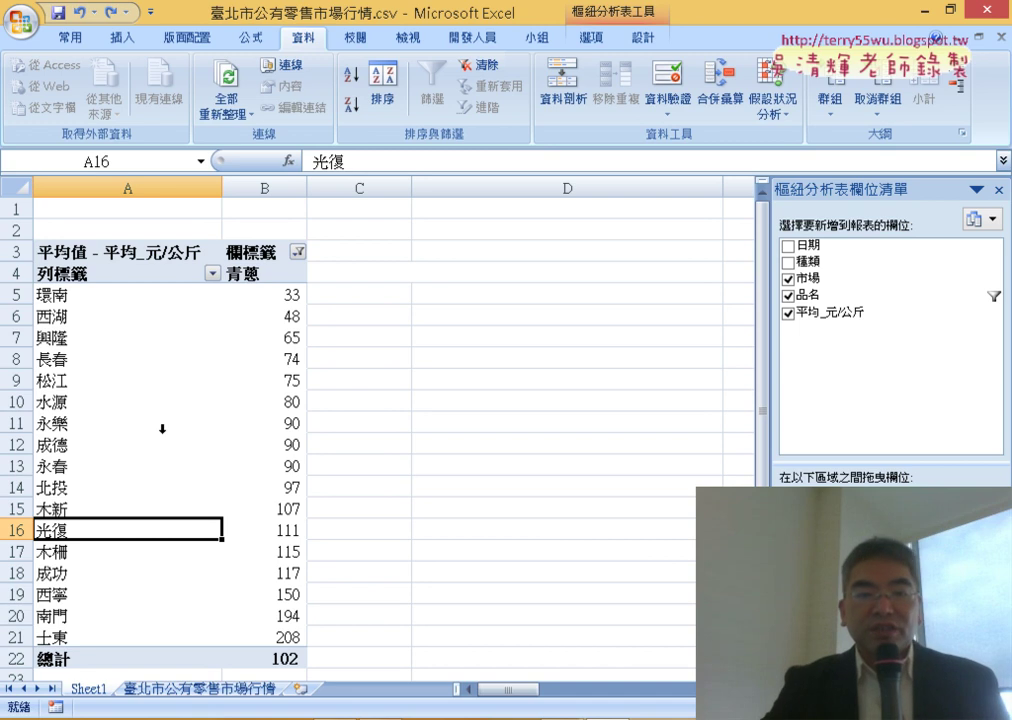
pyautogui.click(195, 688)
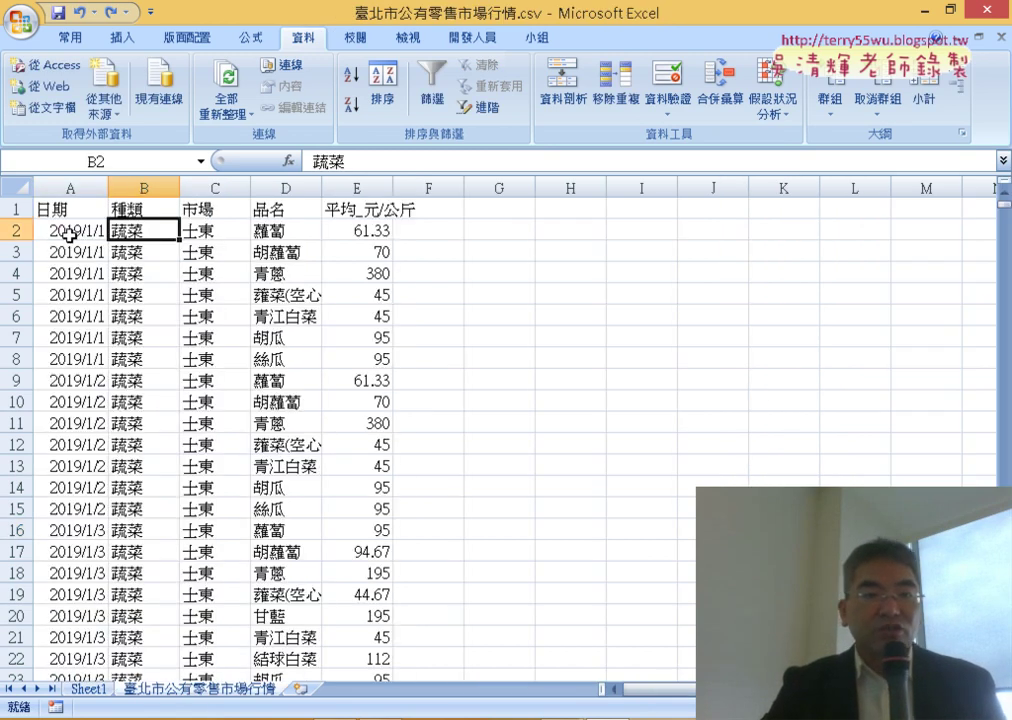
pyautogui.click(88, 229)
pyautogui.scroll(-2, 106, 385)
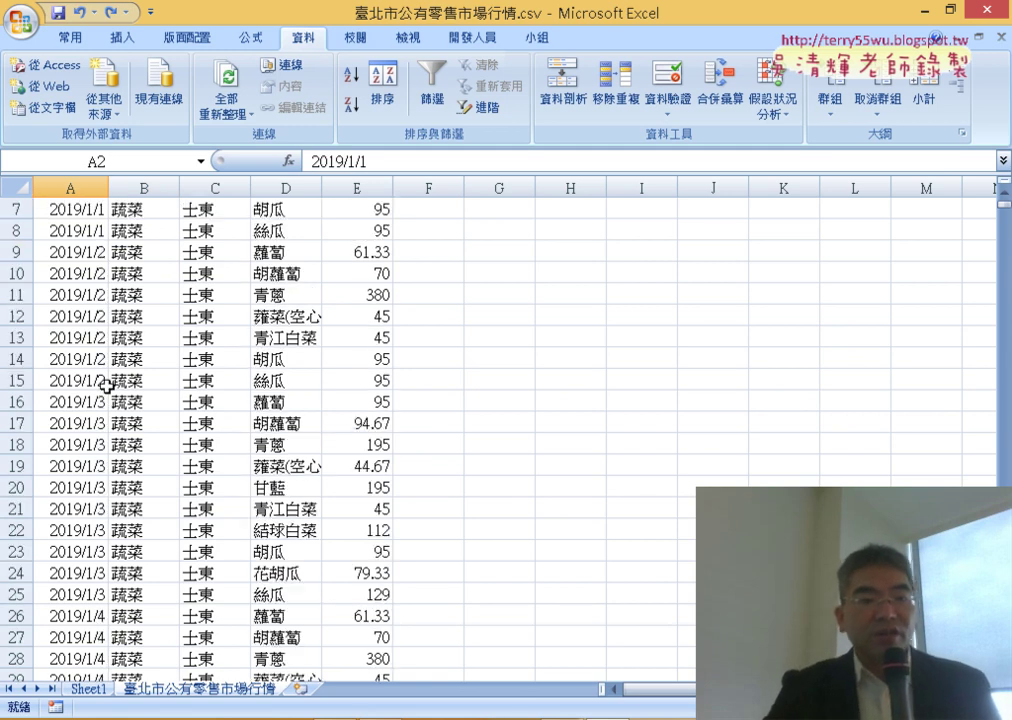
pyautogui.click(50, 337)
pyautogui.scroll(-20, 80, 355)
pyautogui.click(75, 380)
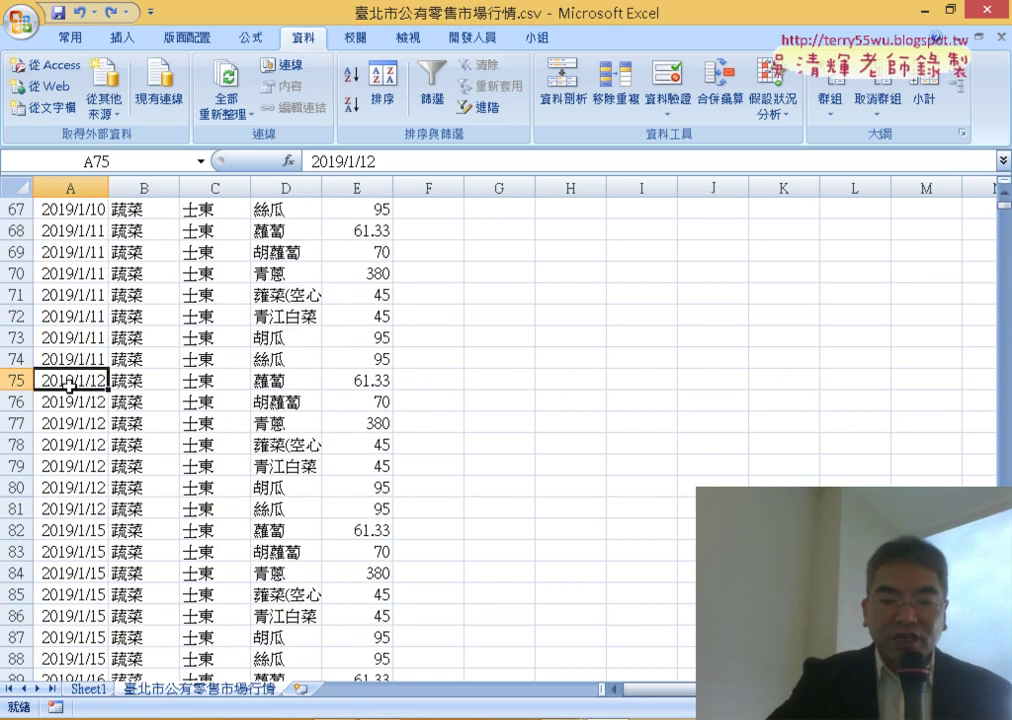
pyautogui.hotkey('ctrl', 'Down')
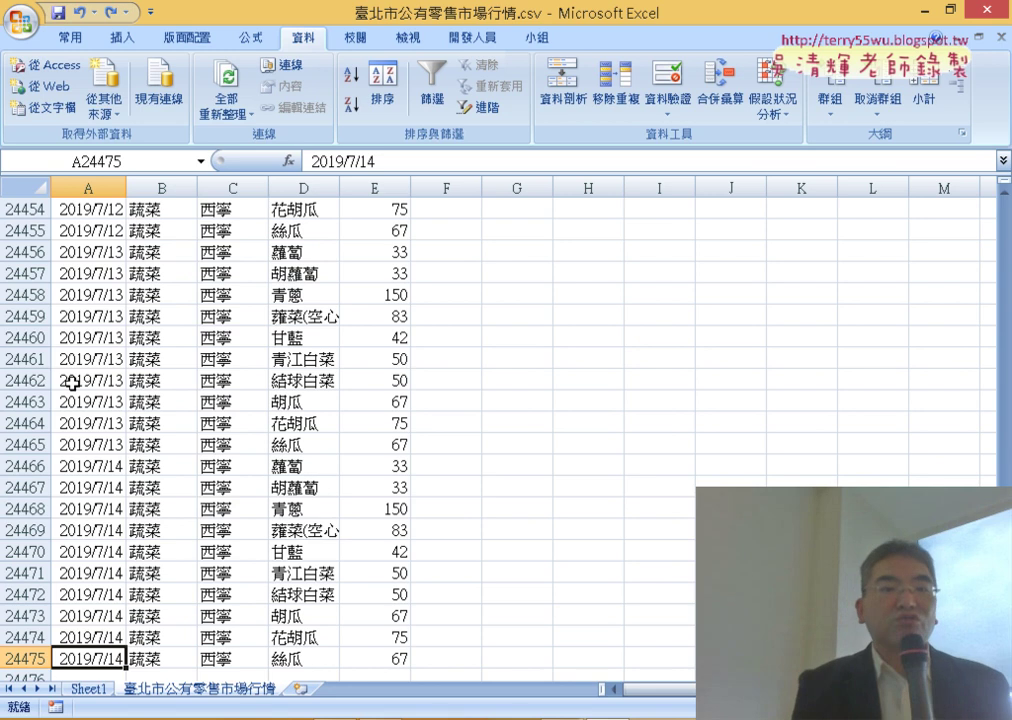
pyautogui.hotkey('ctrl', 'Up')
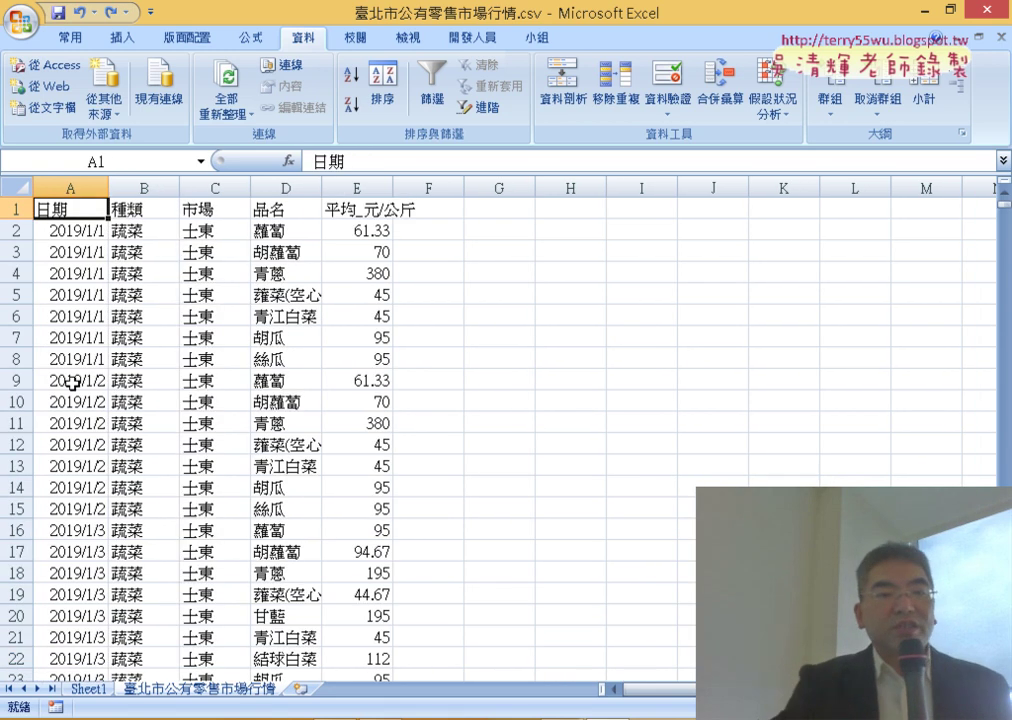
pyautogui.click(96, 695)
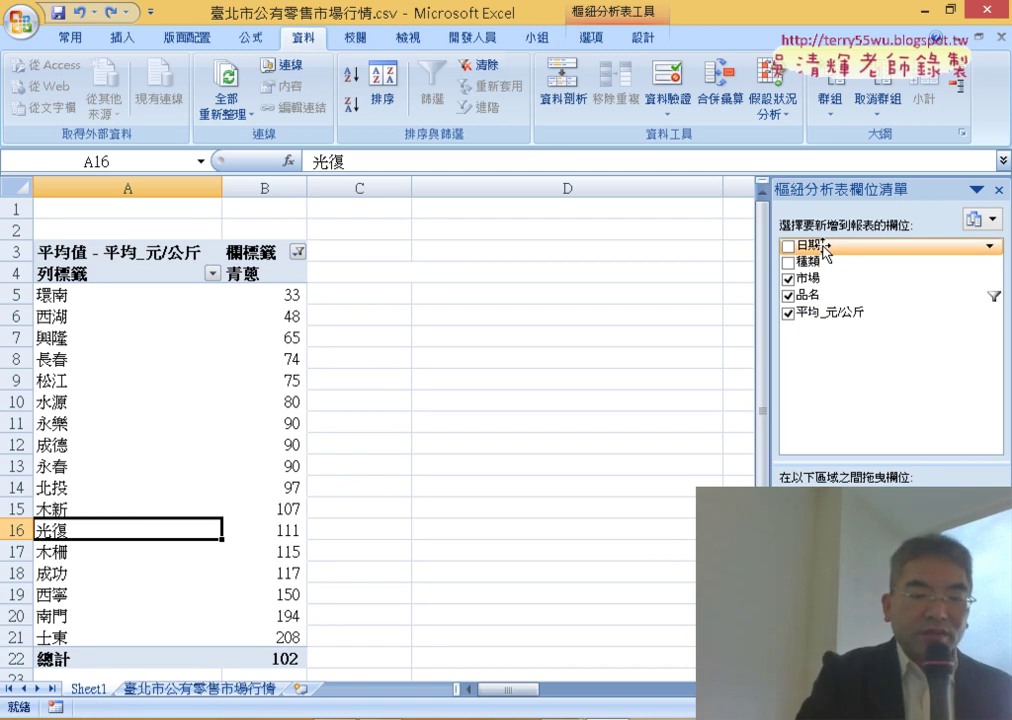
# - Place the 日期 field in the Report Filter area, showing (全部) above the pivot
pyautogui.moveTo(824, 250); pyautogui.dragTo(830, 256)
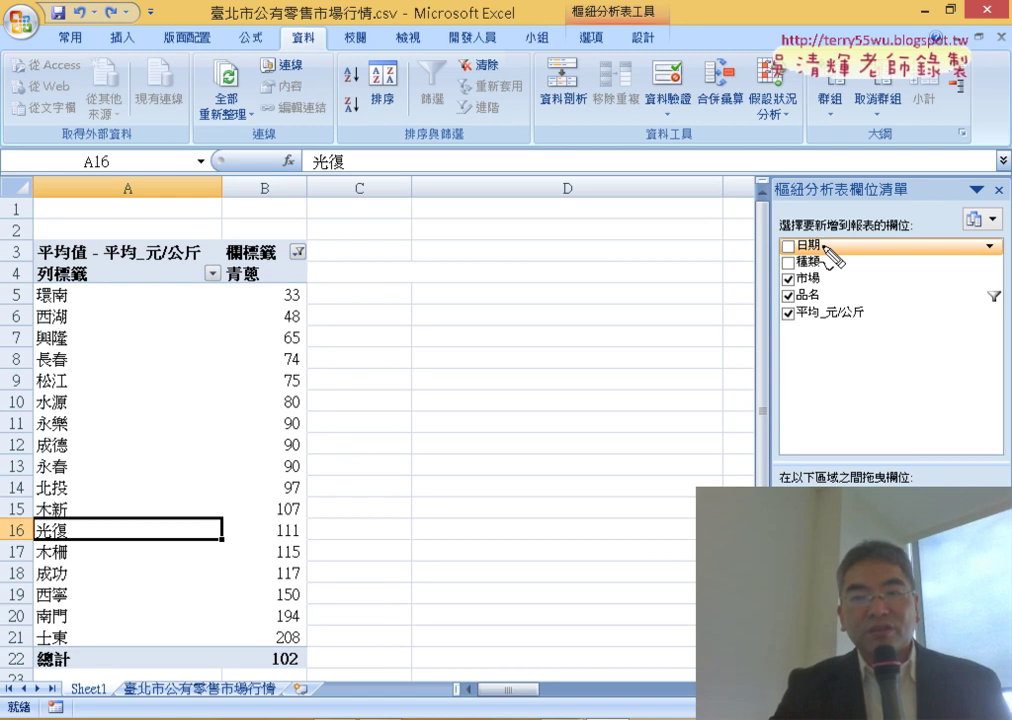
pyautogui.moveTo(745, 245)
pyautogui.mouseDown()
pyautogui.moveTo(840, 265)
pyautogui.moveTo(846, 472)
pyautogui.mouseUp()
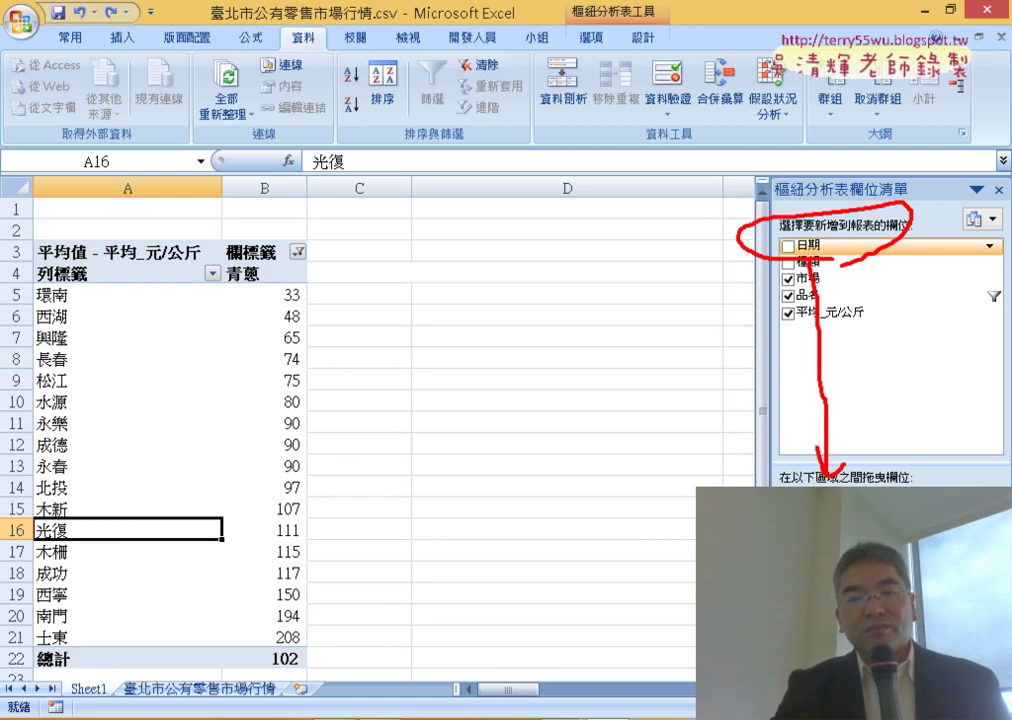
pyautogui.moveTo(840, 472); pyautogui.dragTo(840, 560)
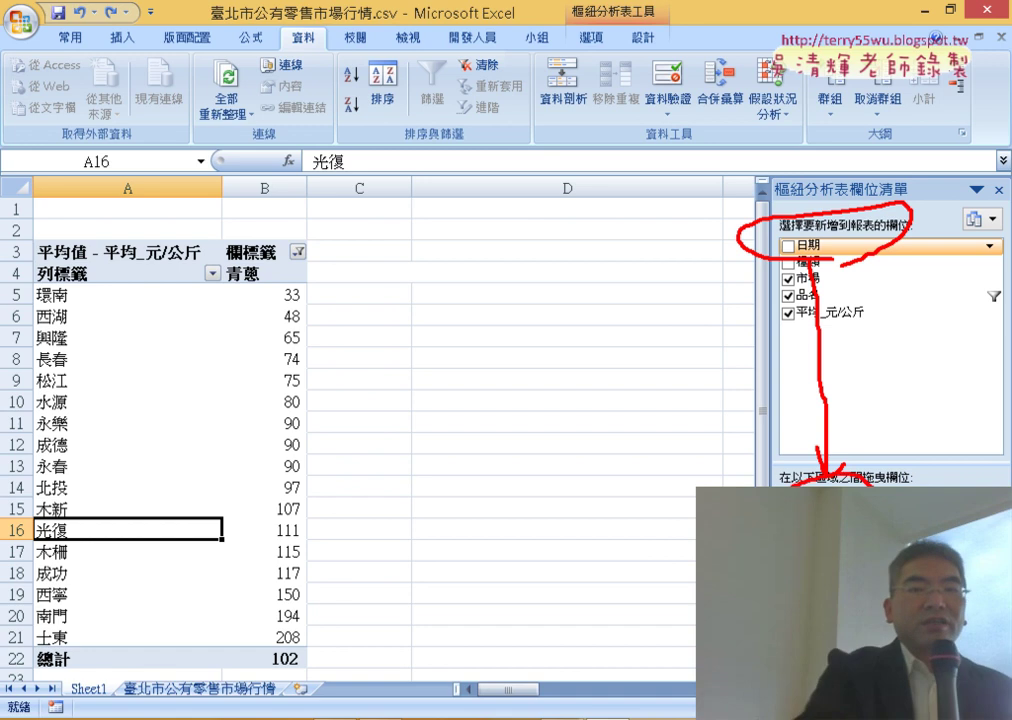
pyautogui.press('Escape')
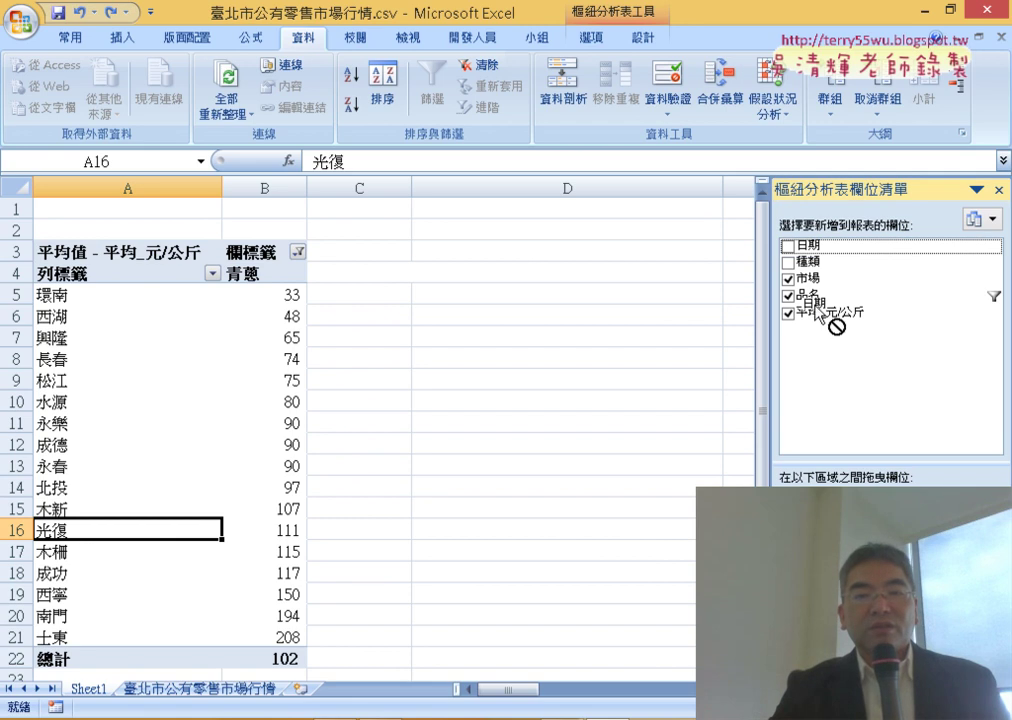
pyautogui.moveTo(806, 244); pyautogui.dragTo(820, 525)
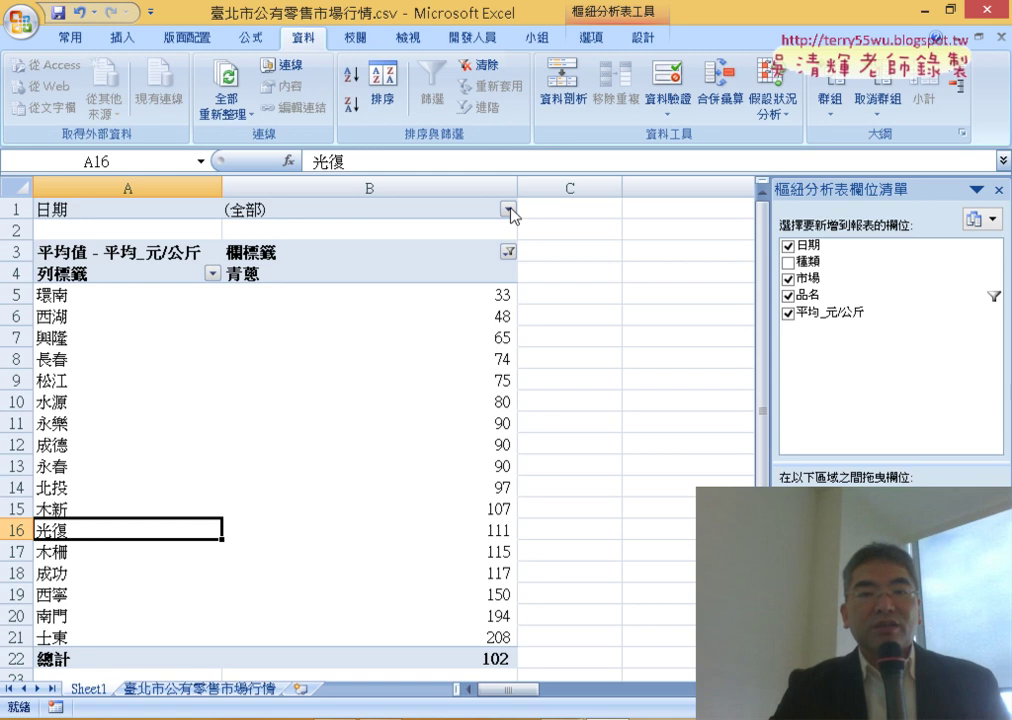
# - In the 日期 filter, allow multiple items and tick 2019/1/1, 2019/1/2 and 2019/1/3
pyautogui.click(509, 210)
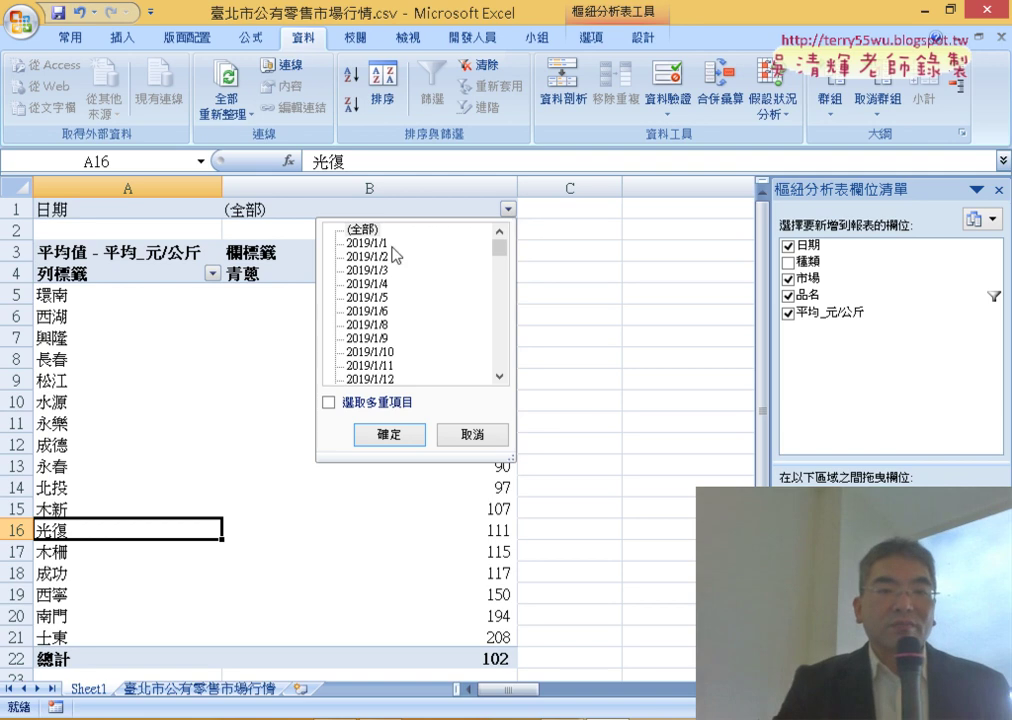
pyautogui.click(370, 244)
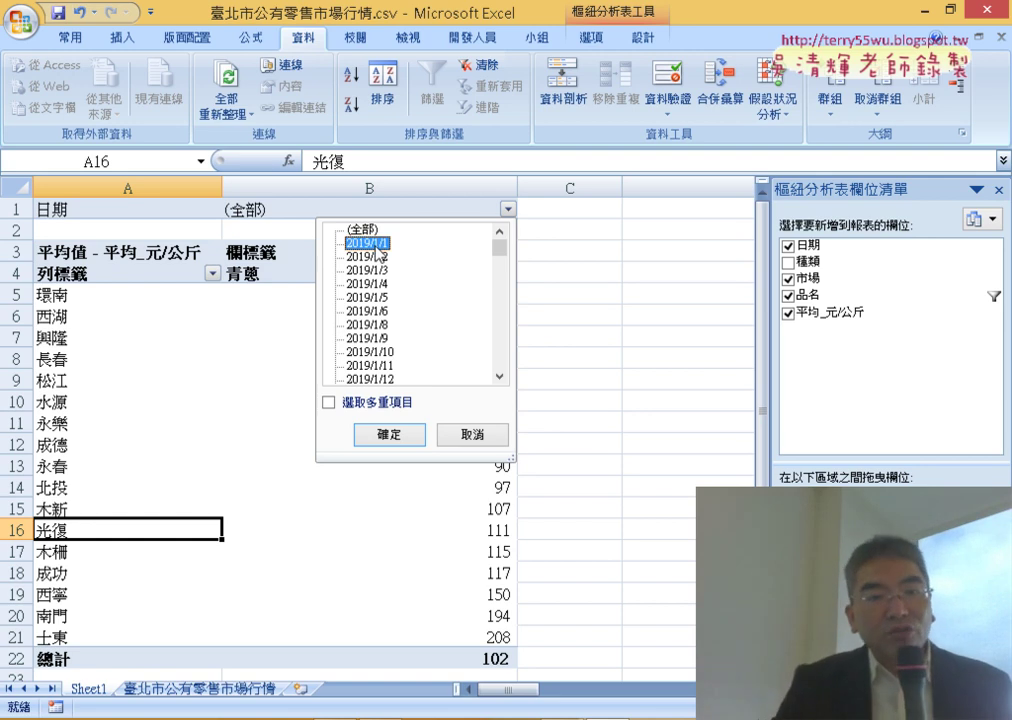
pyautogui.click(347, 403)
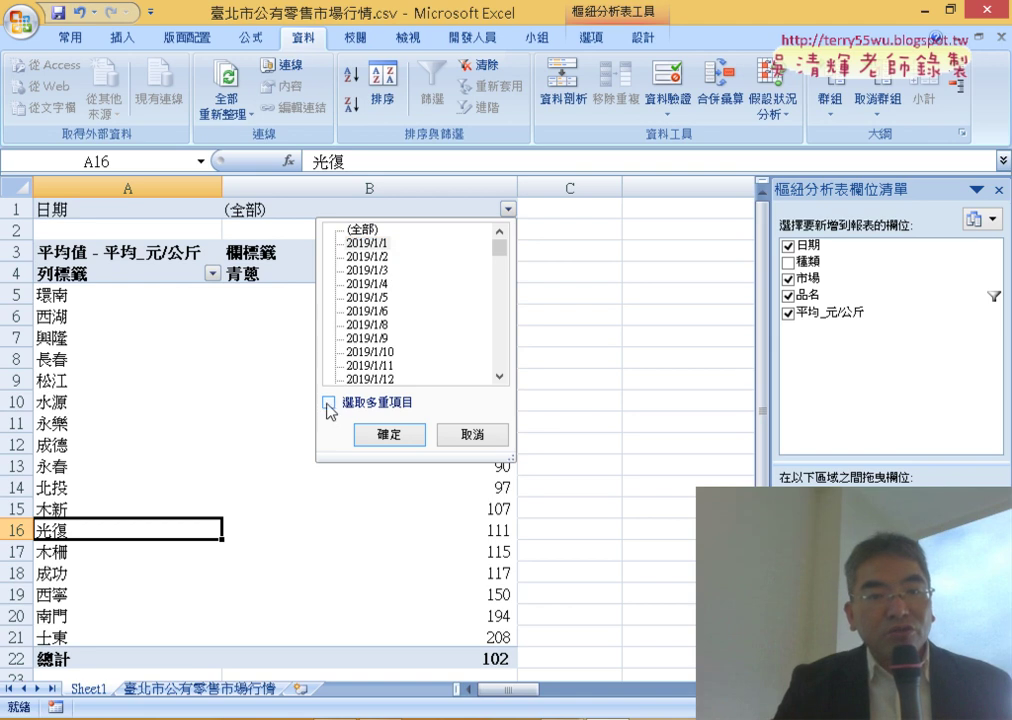
pyautogui.click(328, 404)
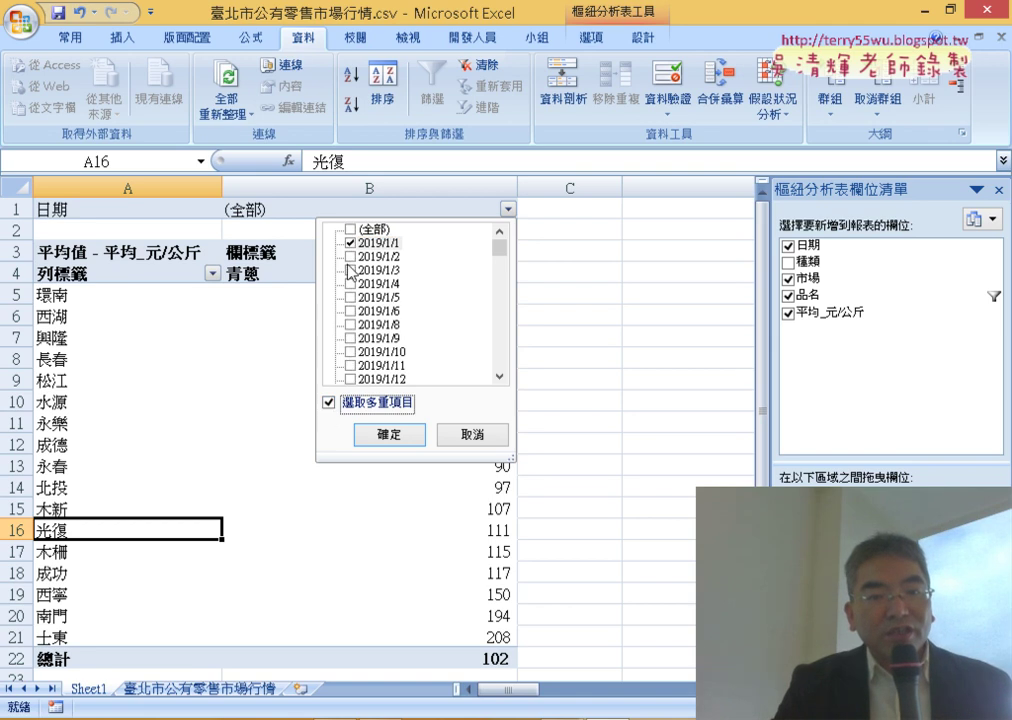
pyautogui.click(350, 257)
pyautogui.click(351, 270)
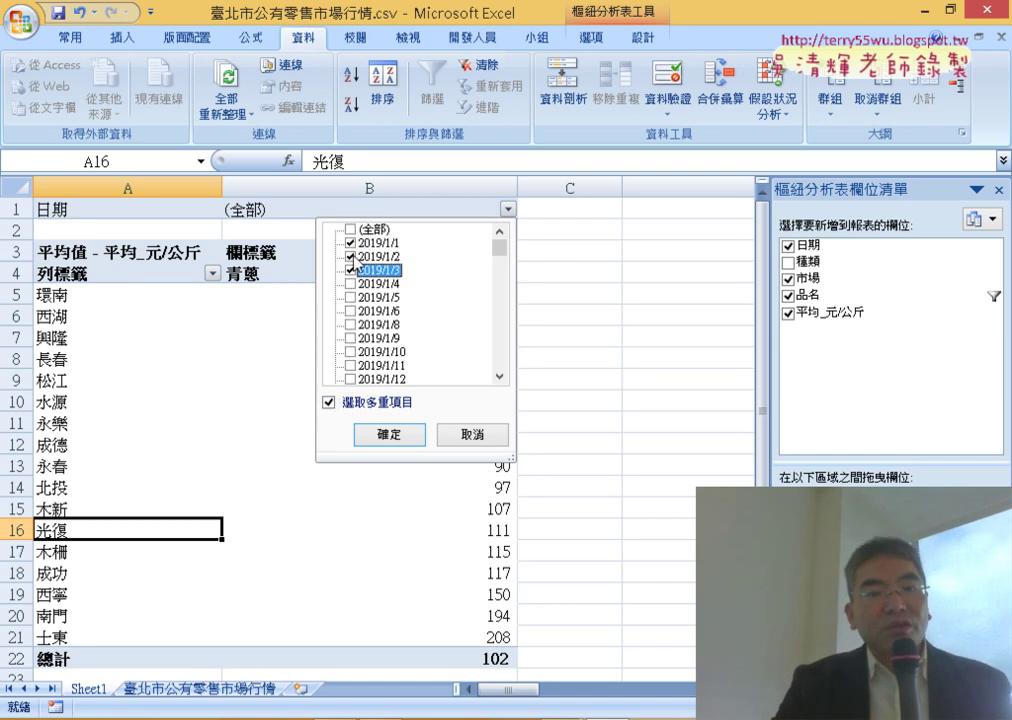
# - Apply a 日期 filter of only 2019/1/1, then narrow column B
pyautogui.click(351, 229)
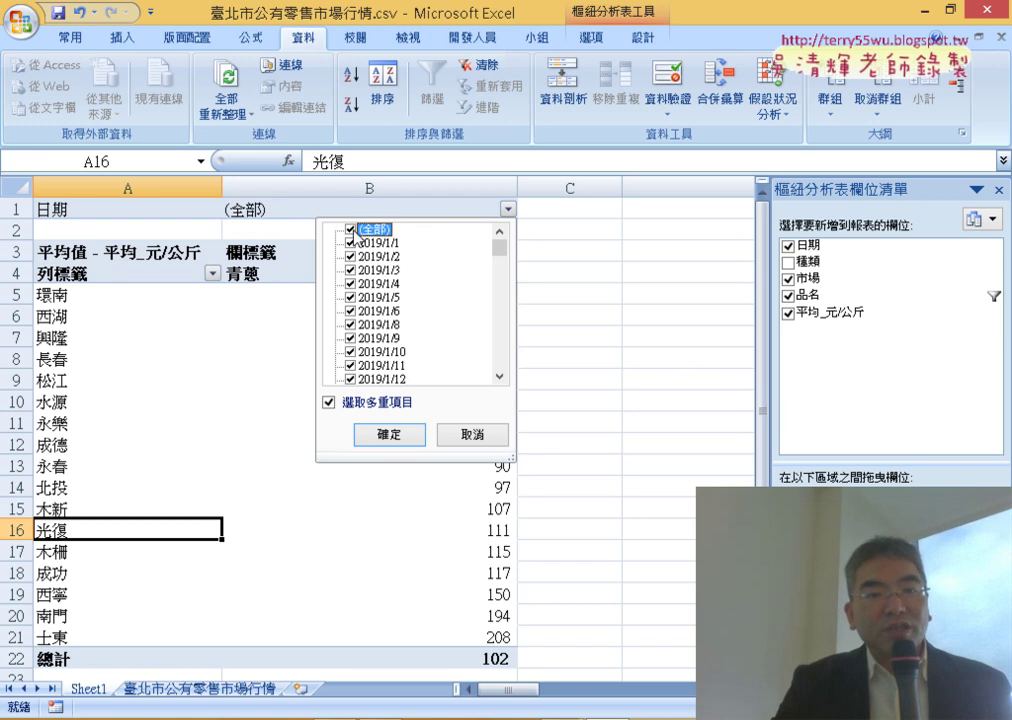
pyautogui.click(352, 230)
pyautogui.click(350, 243)
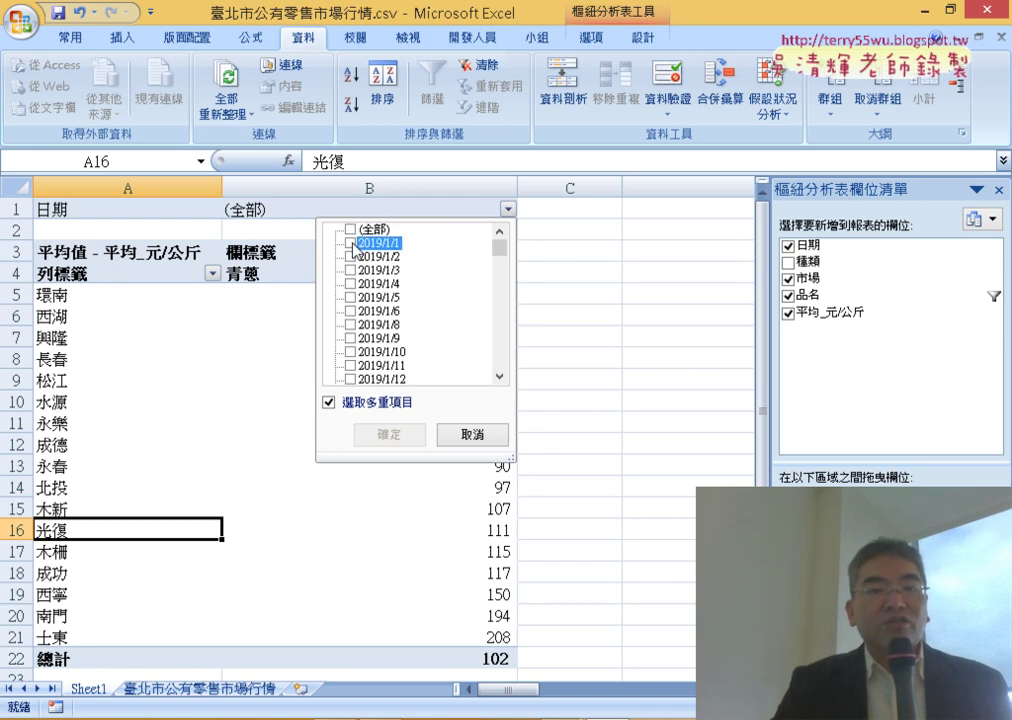
pyautogui.click(328, 403)
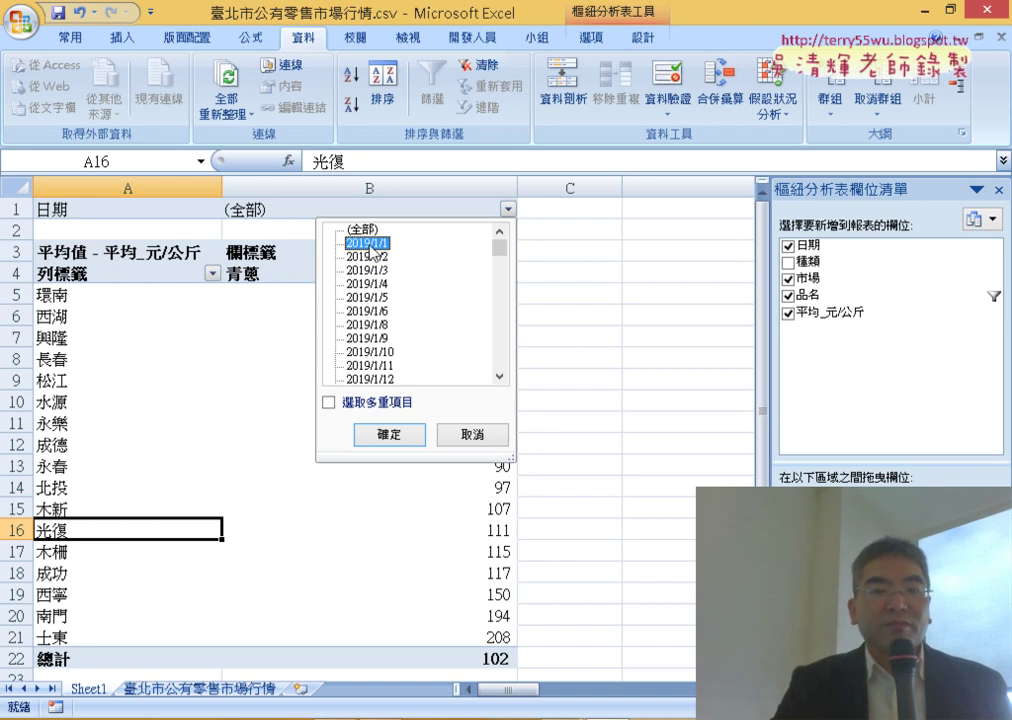
pyautogui.click(382, 435)
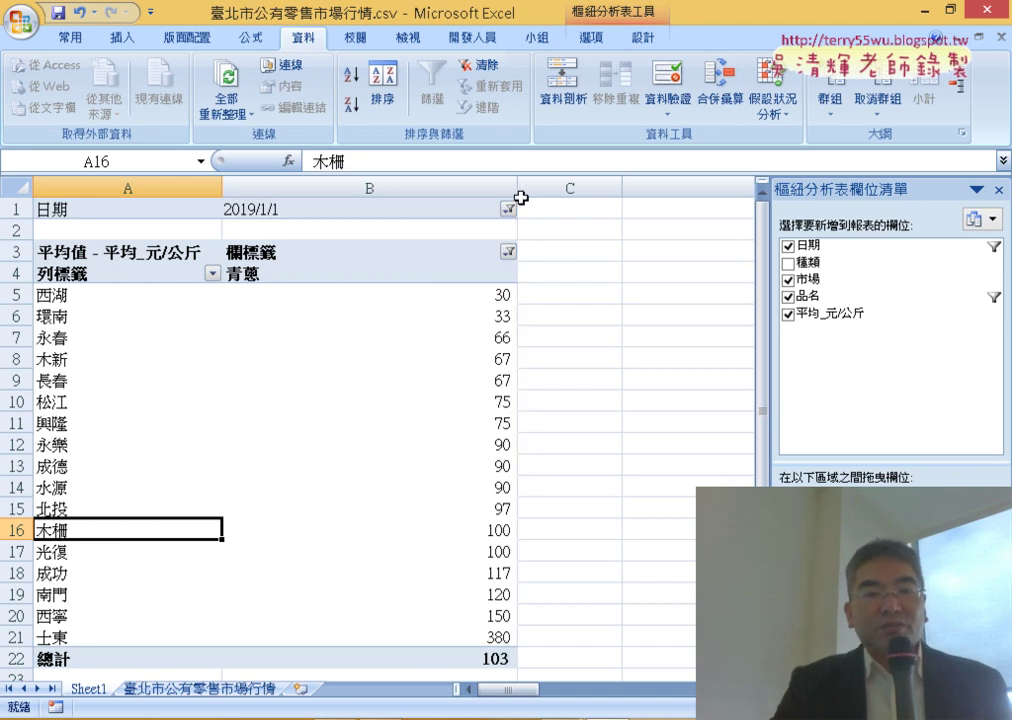
pyautogui.moveTo(518, 187); pyautogui.dragTo(479, 187)
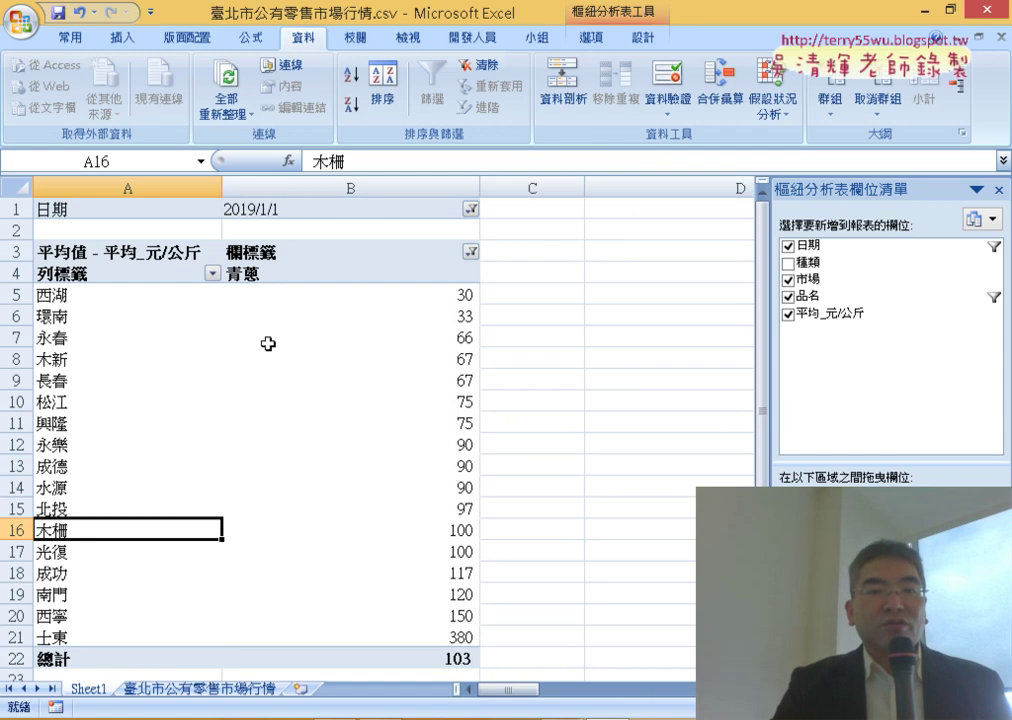
pyautogui.moveTo(40, 295); pyautogui.dragTo(47, 318)
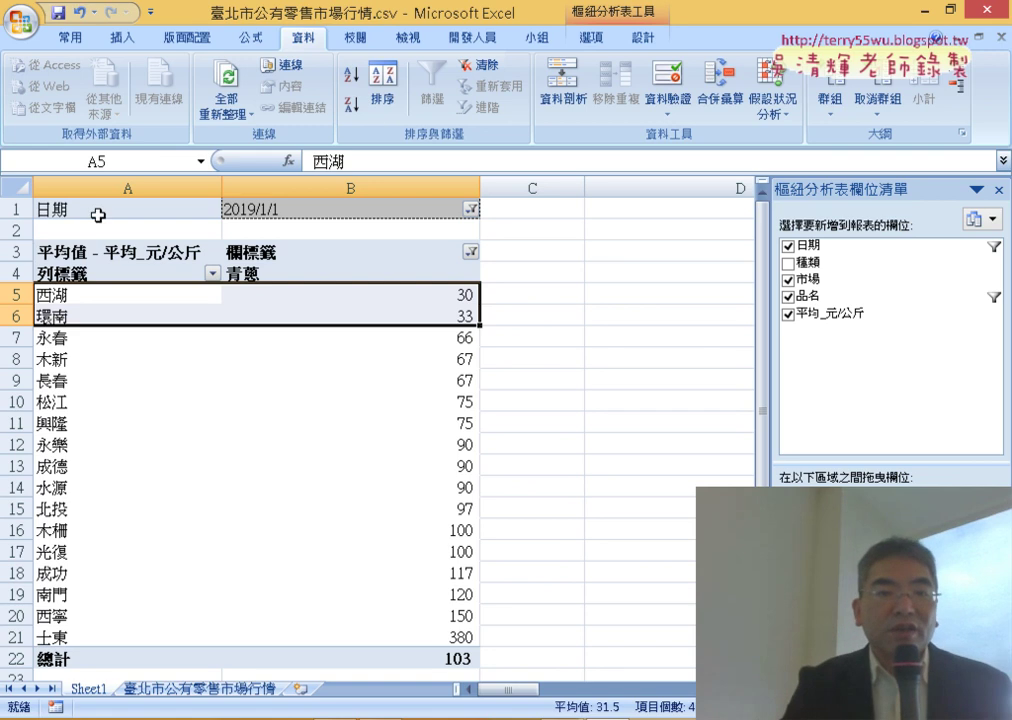
# - Switch the date filter to 2019/1/2, then back to 2019/1/1
pyautogui.click(471, 208)
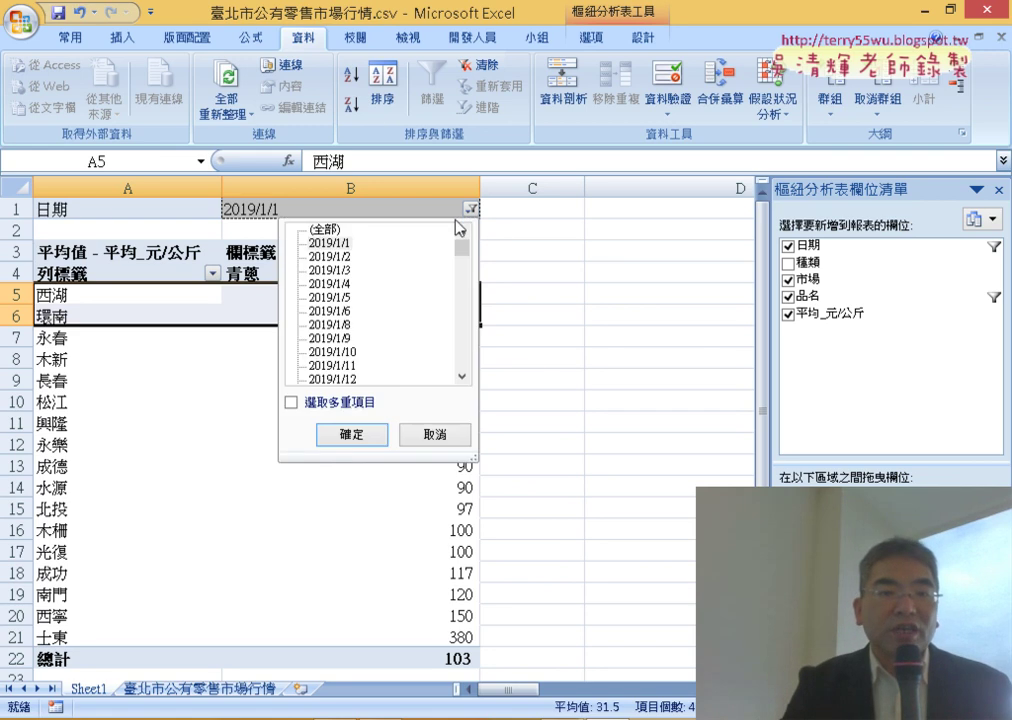
pyautogui.click(335, 260)
pyautogui.click(389, 441)
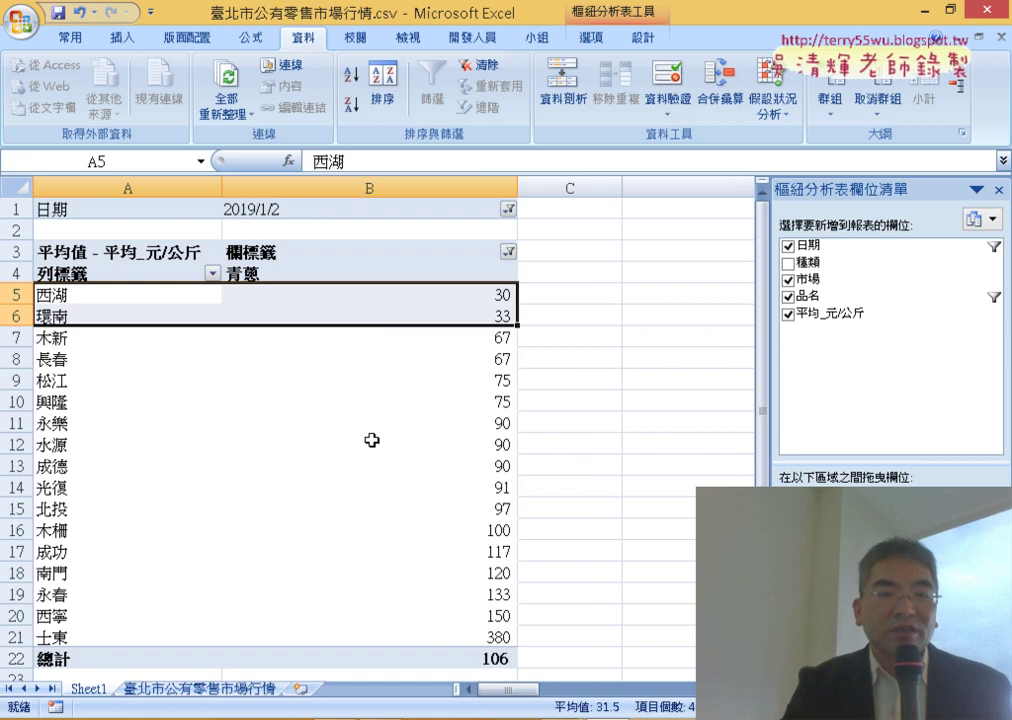
pyautogui.click(509, 209)
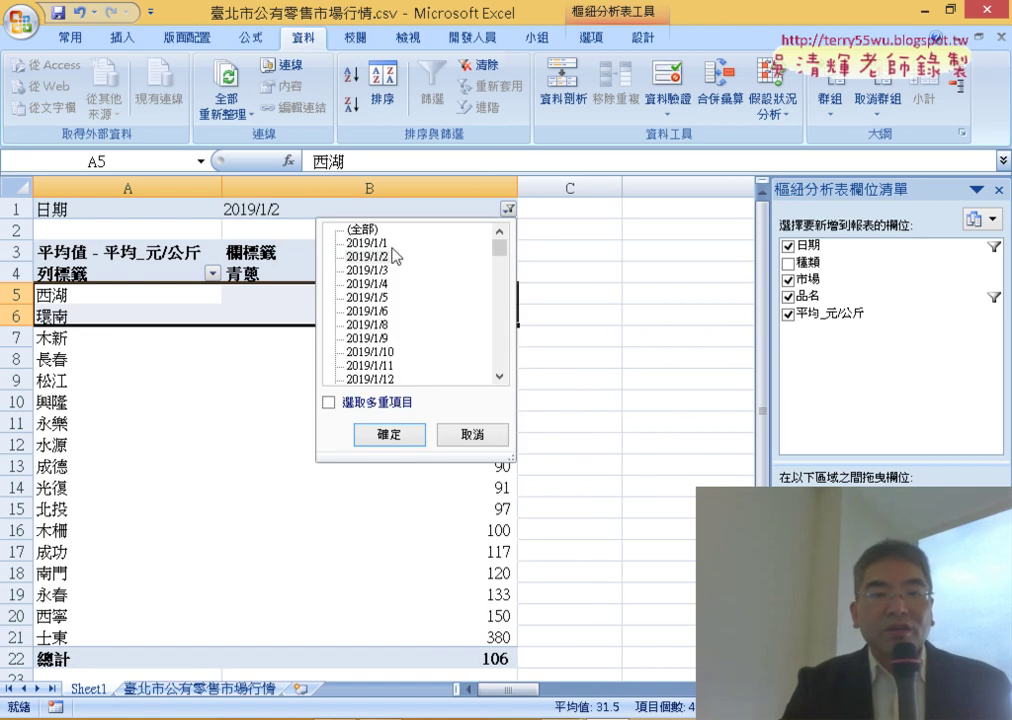
pyautogui.click(385, 243)
pyautogui.click(398, 437)
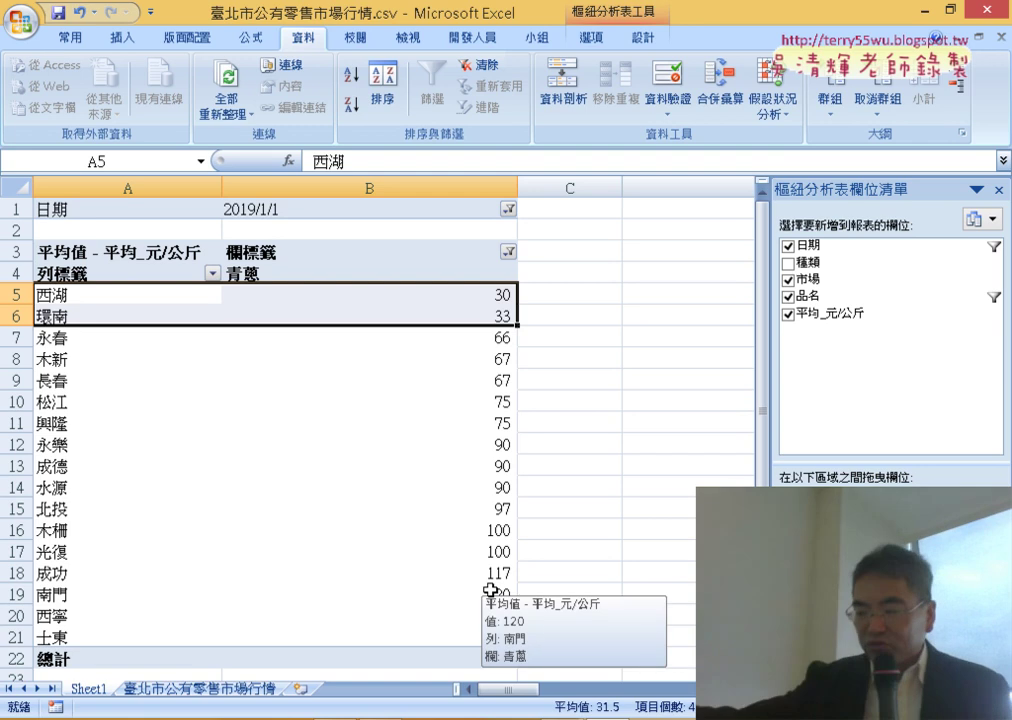
# - Sort the pivot ascending by average price and select cell B5
pyautogui.moveTo(252, 619)
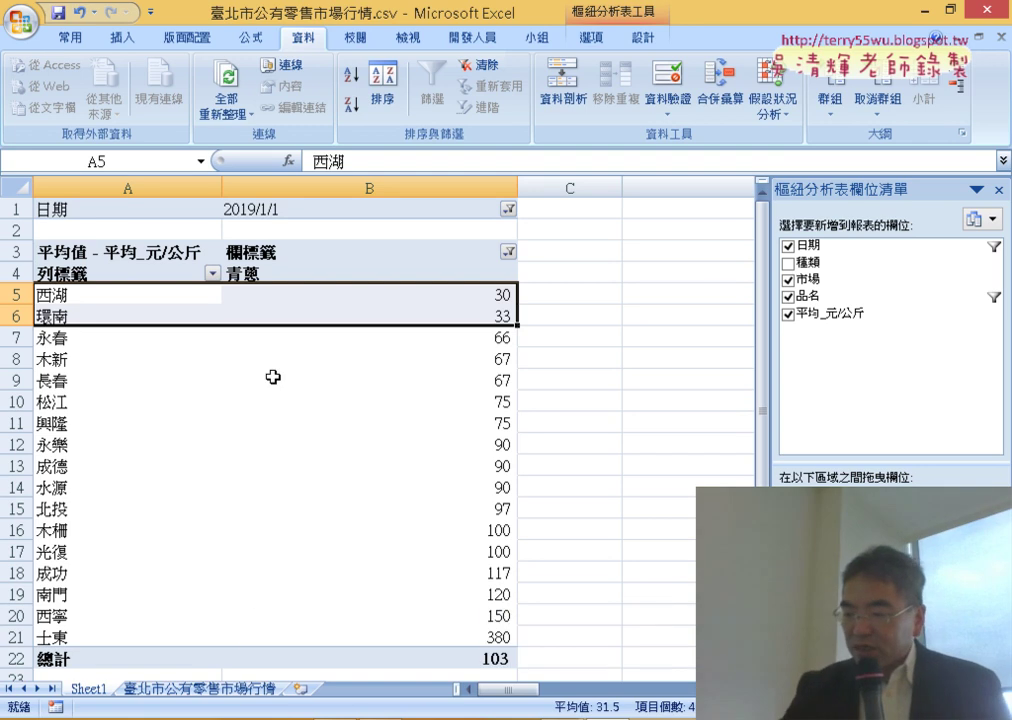
pyautogui.moveTo(272, 377)
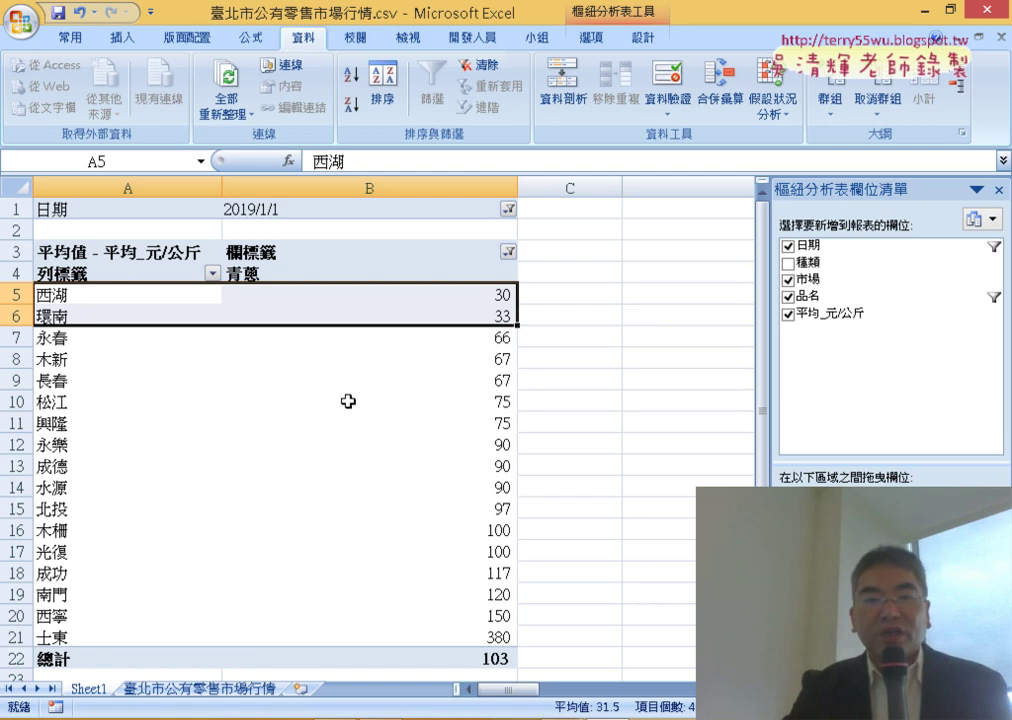
pyautogui.click(346, 296)
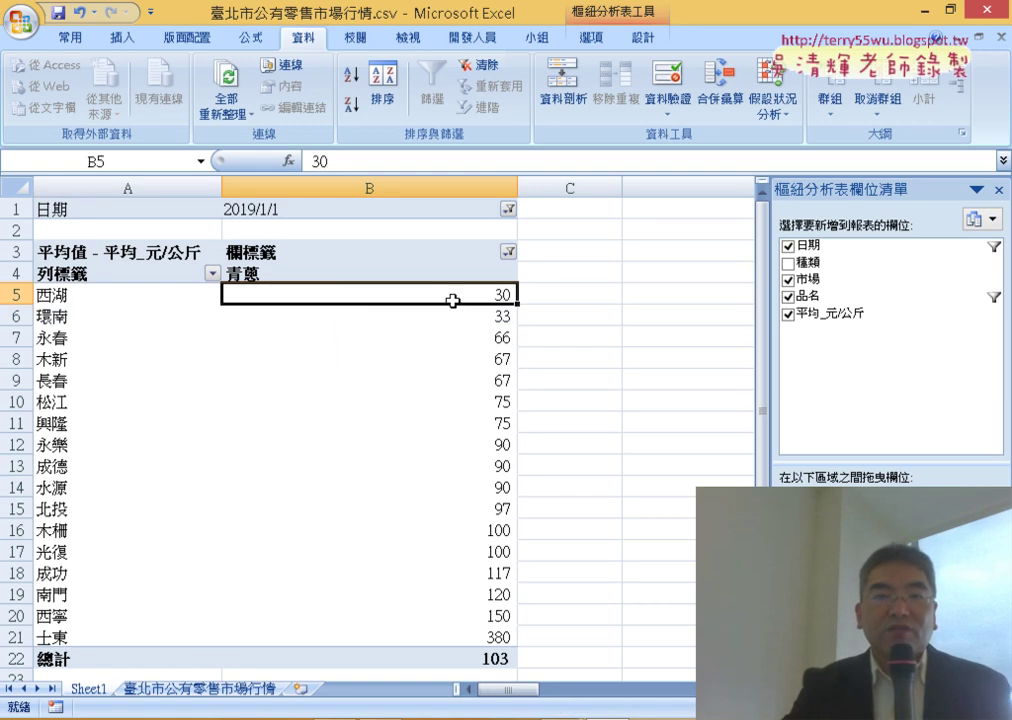
# - Narrow column B and insert a clustered column PivotChart of the 青蔥 market prices
pyautogui.click(580, 40)
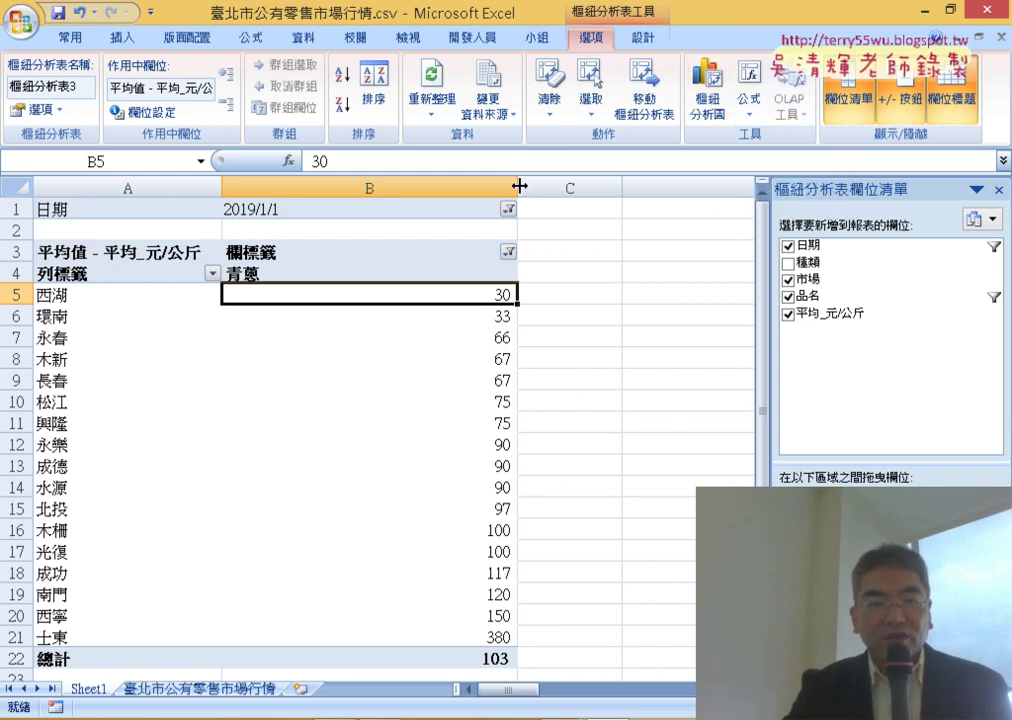
pyautogui.moveTo(518, 183); pyautogui.dragTo(290, 178)
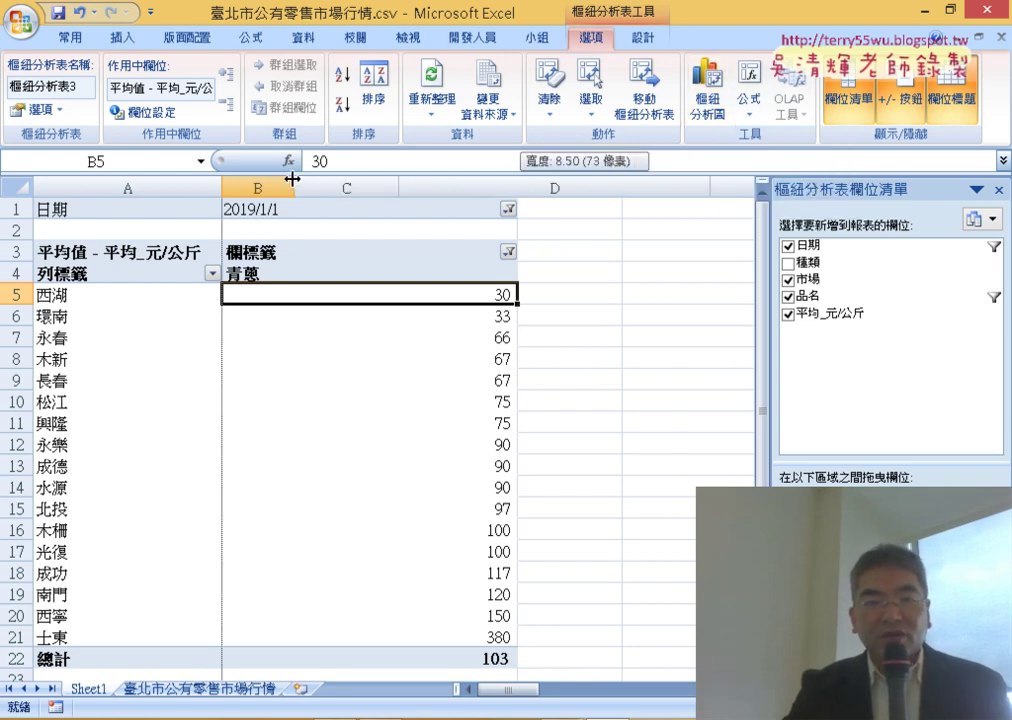
pyautogui.click(700, 99)
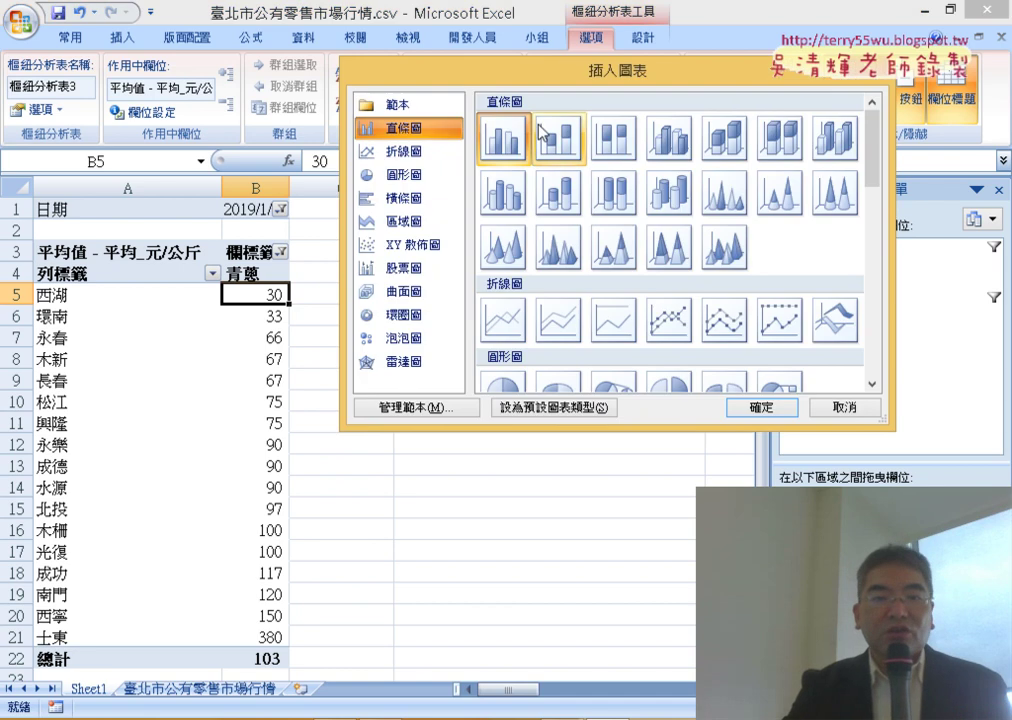
pyautogui.click(755, 407)
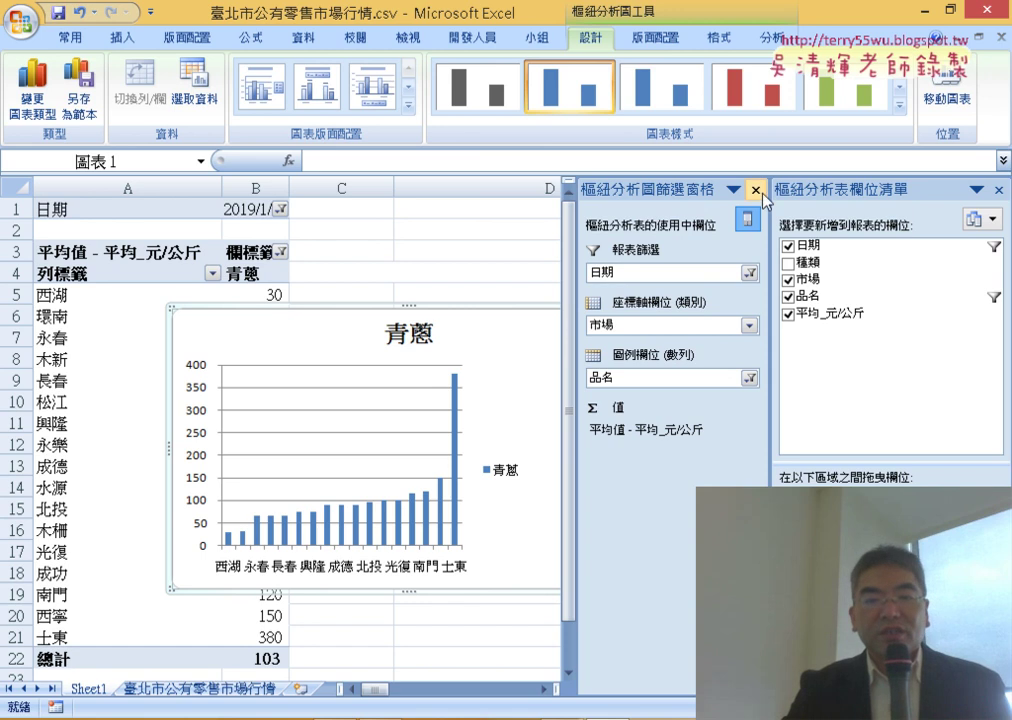
# - Close the filter pane, move and enlarge the 青蔥 chart beside the table, and delete its legend
pyautogui.click(755, 189)
pyautogui.moveTo(530, 694); pyautogui.dragTo(572, 694)
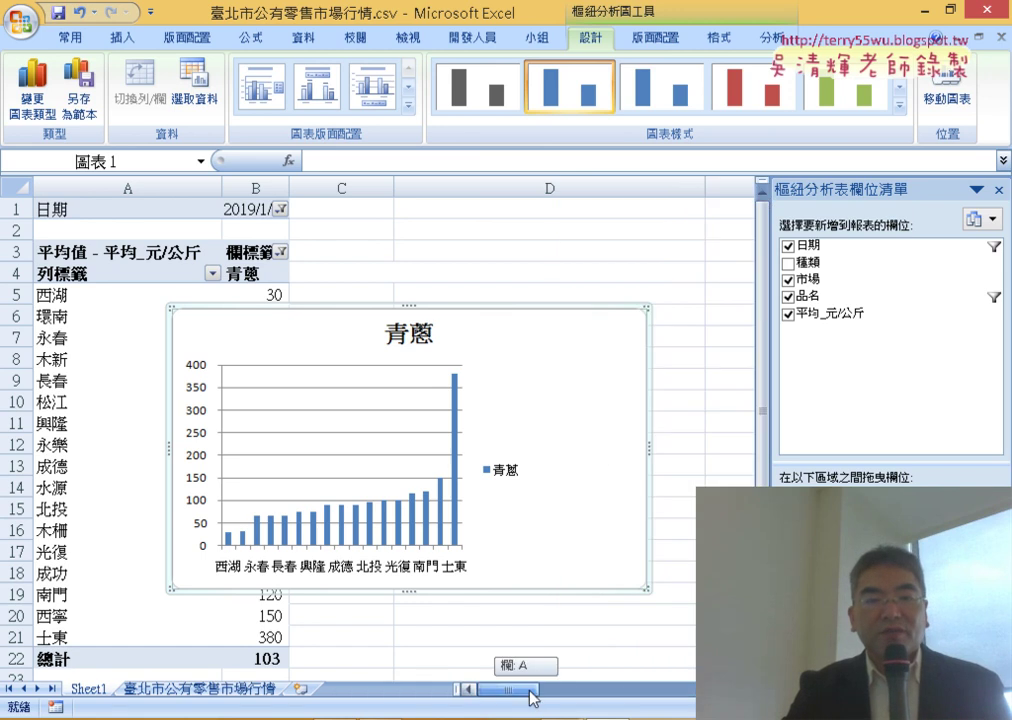
pyautogui.moveTo(393, 352); pyautogui.dragTo(529, 244)
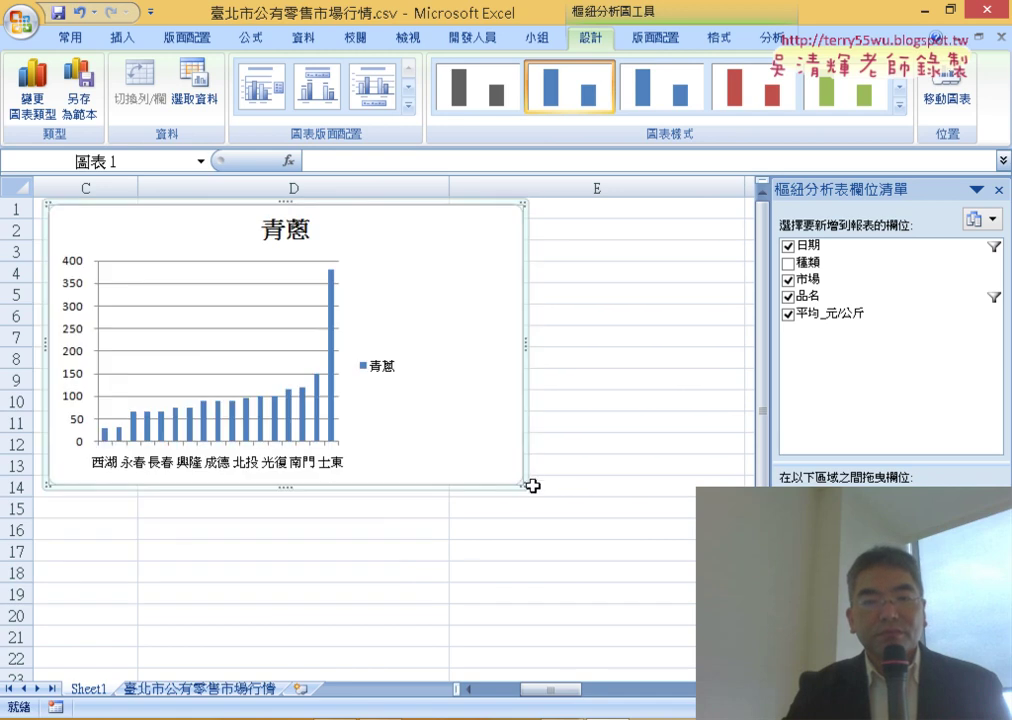
pyautogui.moveTo(521, 481); pyautogui.dragTo(690, 630)
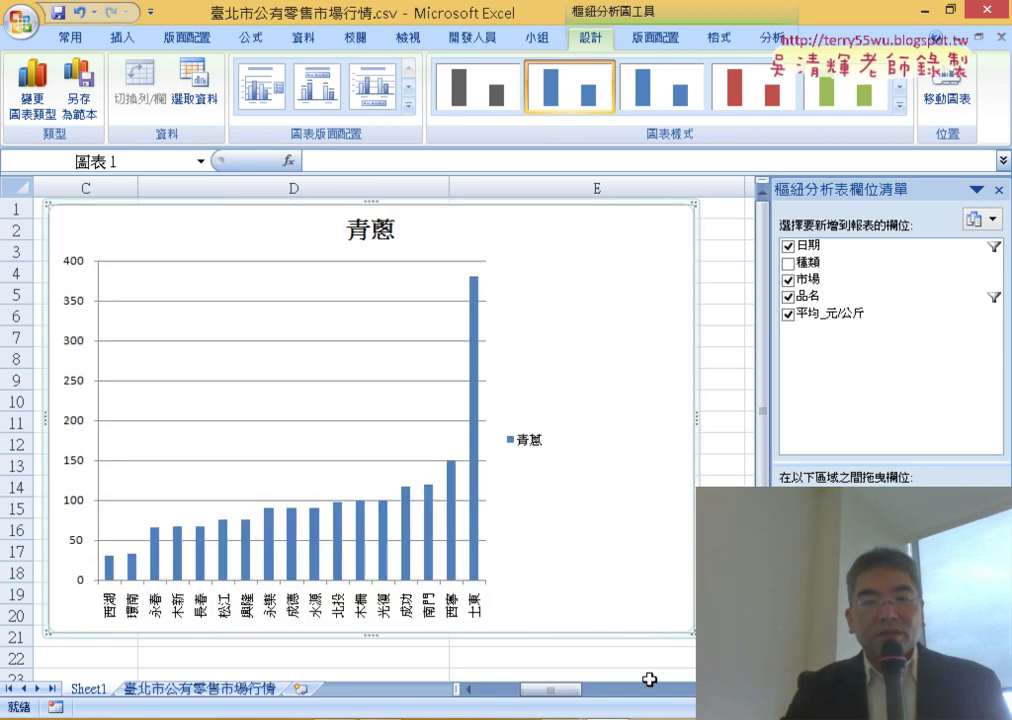
pyautogui.moveTo(552, 689)
pyautogui.mouseDown()
pyautogui.moveTo(471, 690)
pyautogui.moveTo(530, 692)
pyautogui.mouseUp()
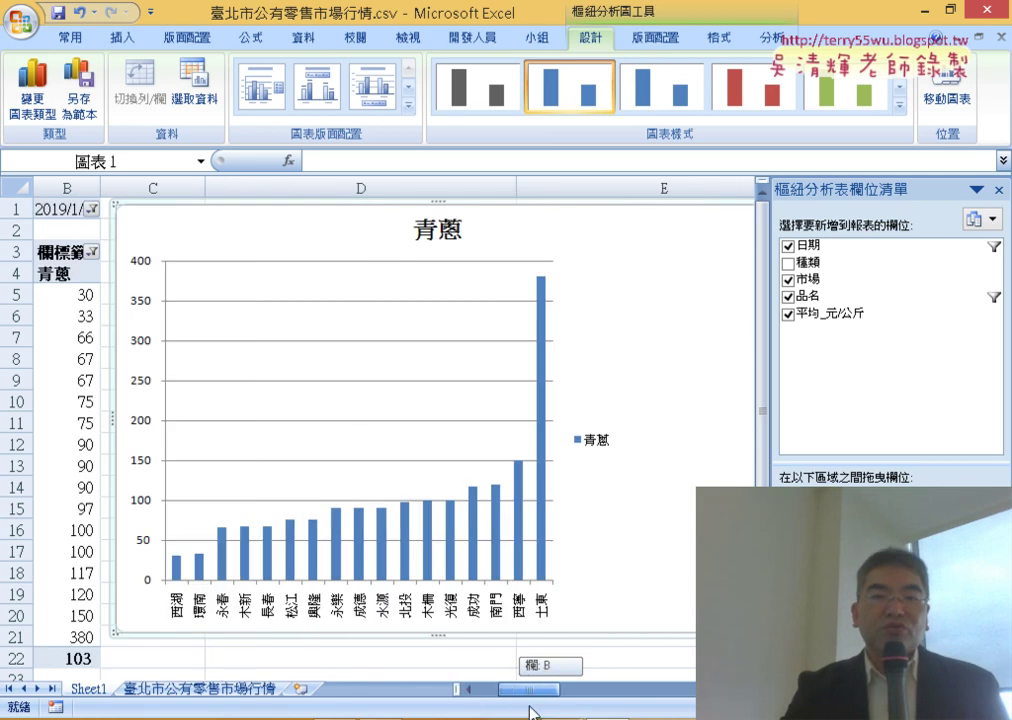
pyautogui.click(588, 442)
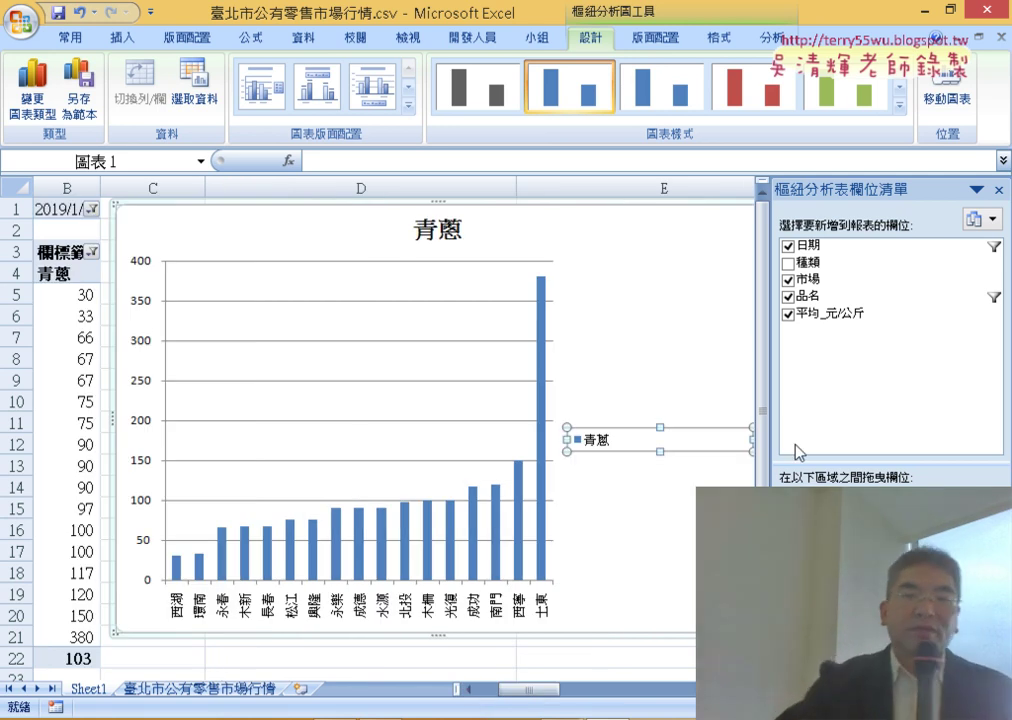
pyautogui.press('Delete')
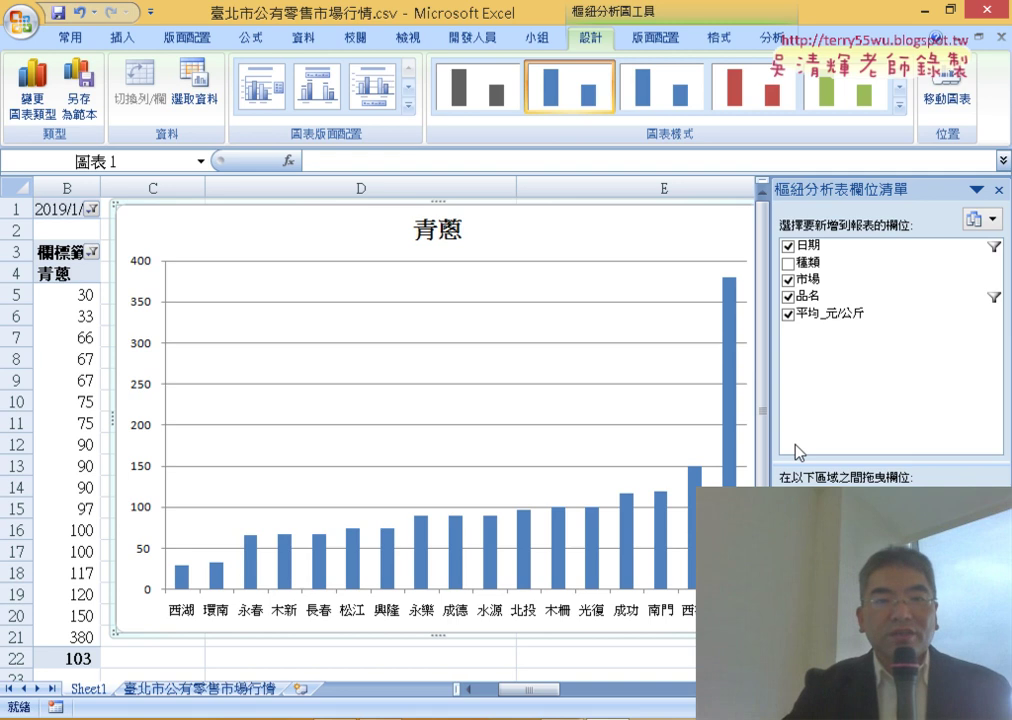
# - Add 2019/1/1 before 青蔥 in the chart title so it reads 2019/1/1青蔥
pyautogui.click(436, 238)
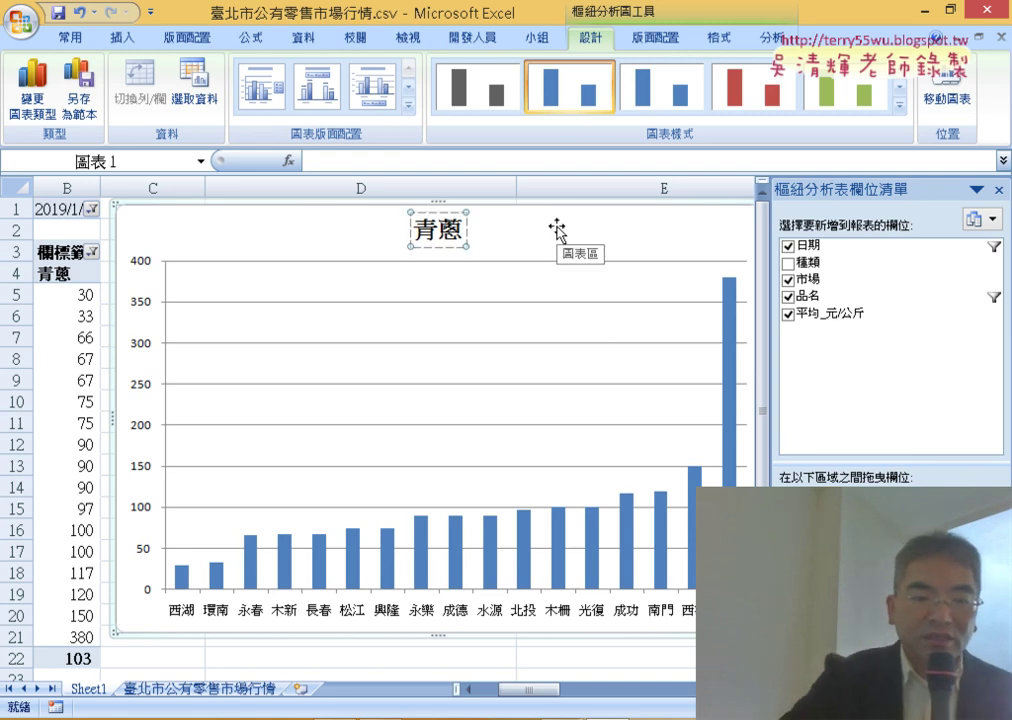
pyautogui.write('2')
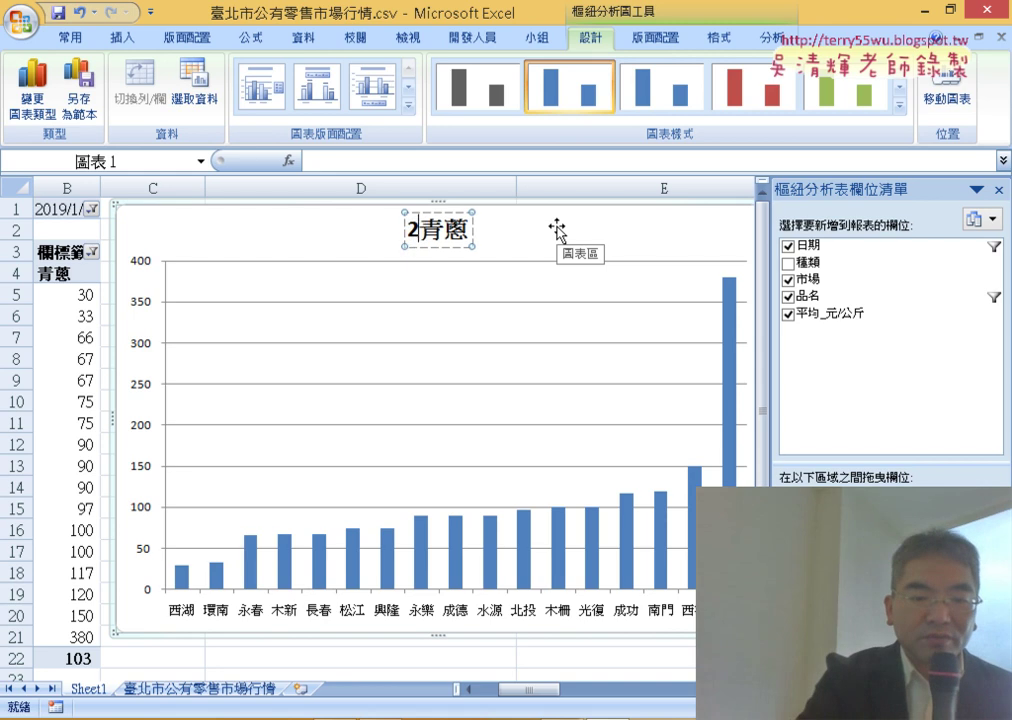
pyautogui.write('01')
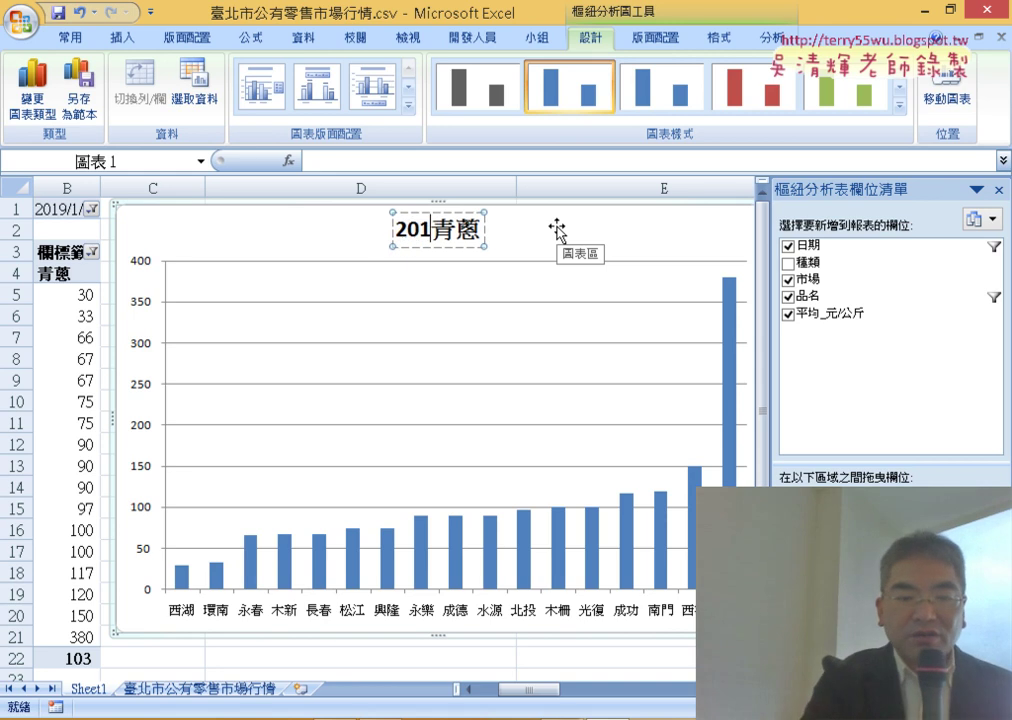
pyautogui.write('9/1')
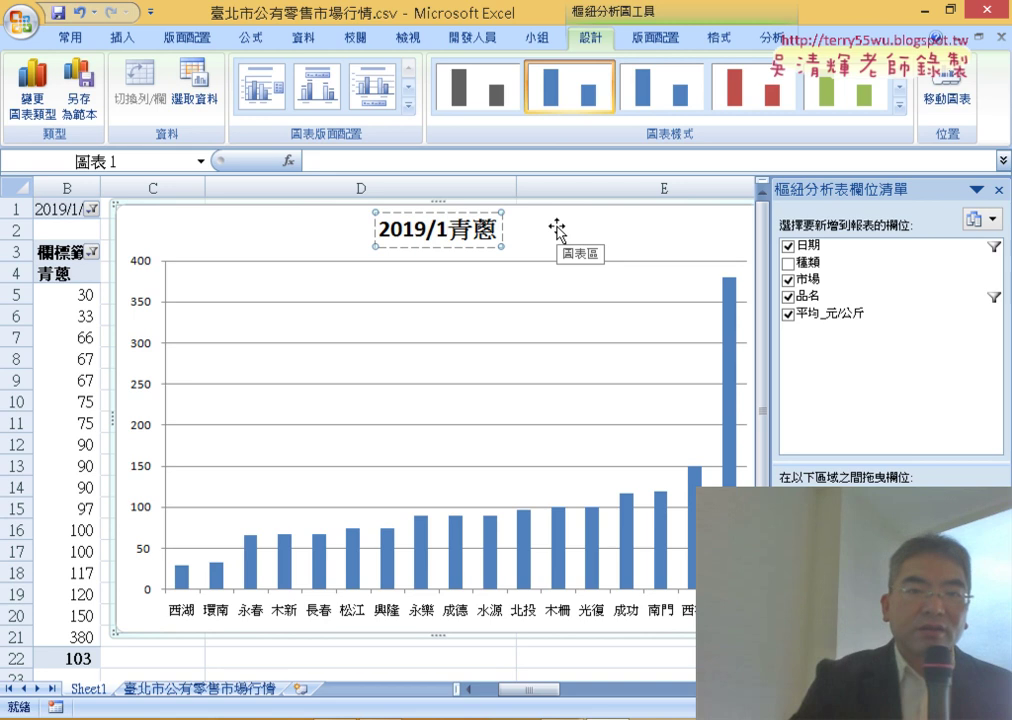
pyautogui.write('/1')
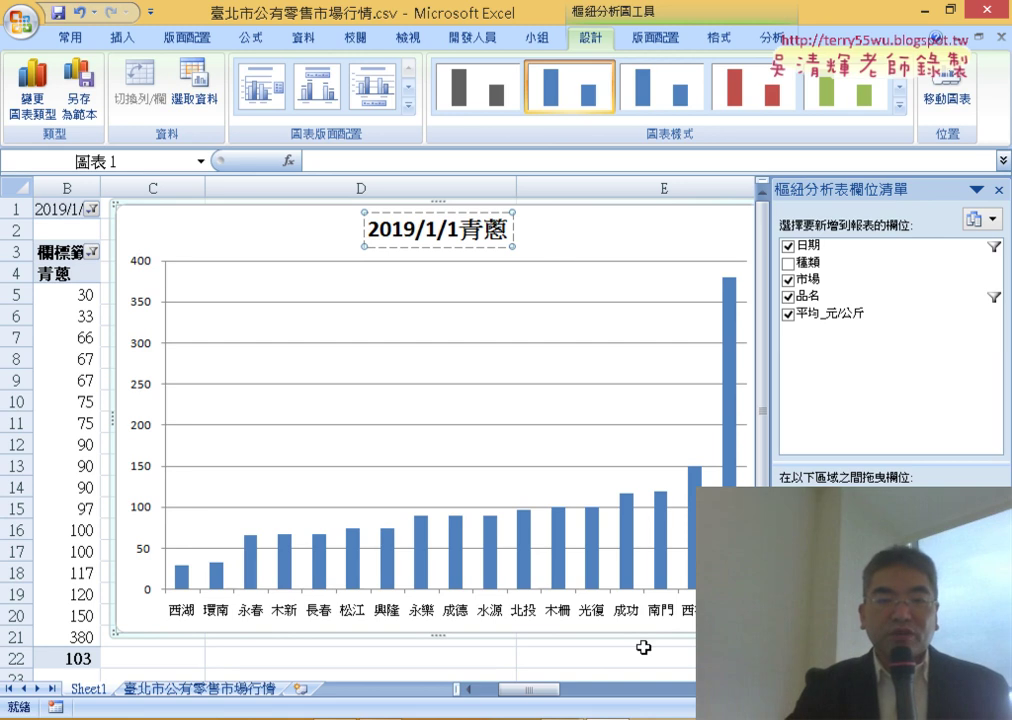
pyautogui.moveTo(527, 699); pyautogui.dragTo(538, 702)
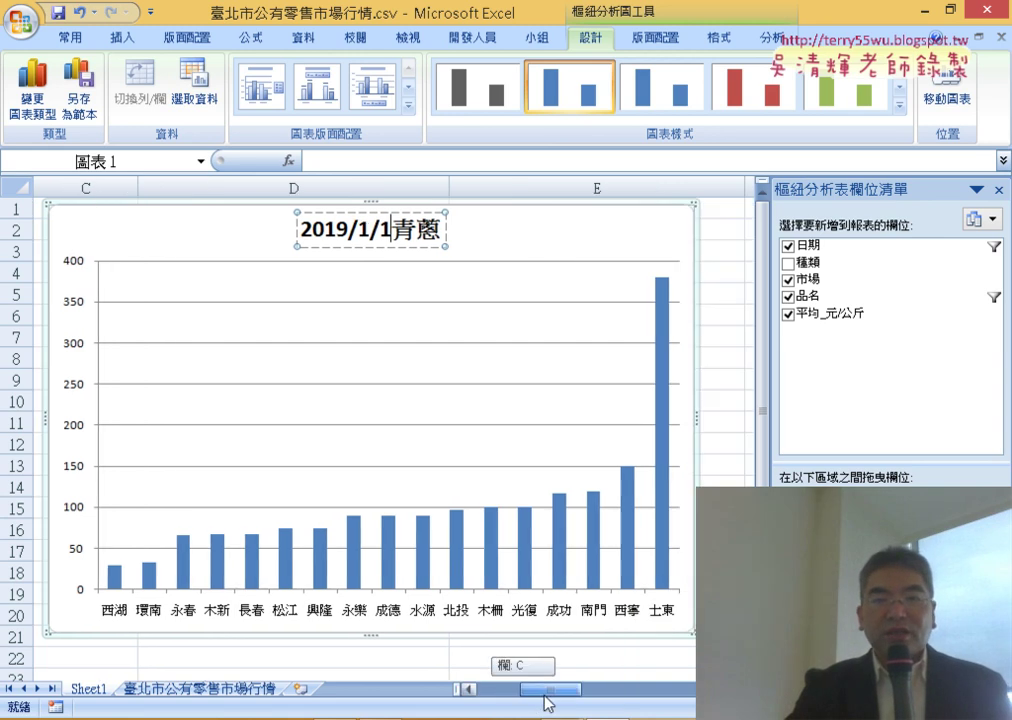
pyautogui.press('Escape')
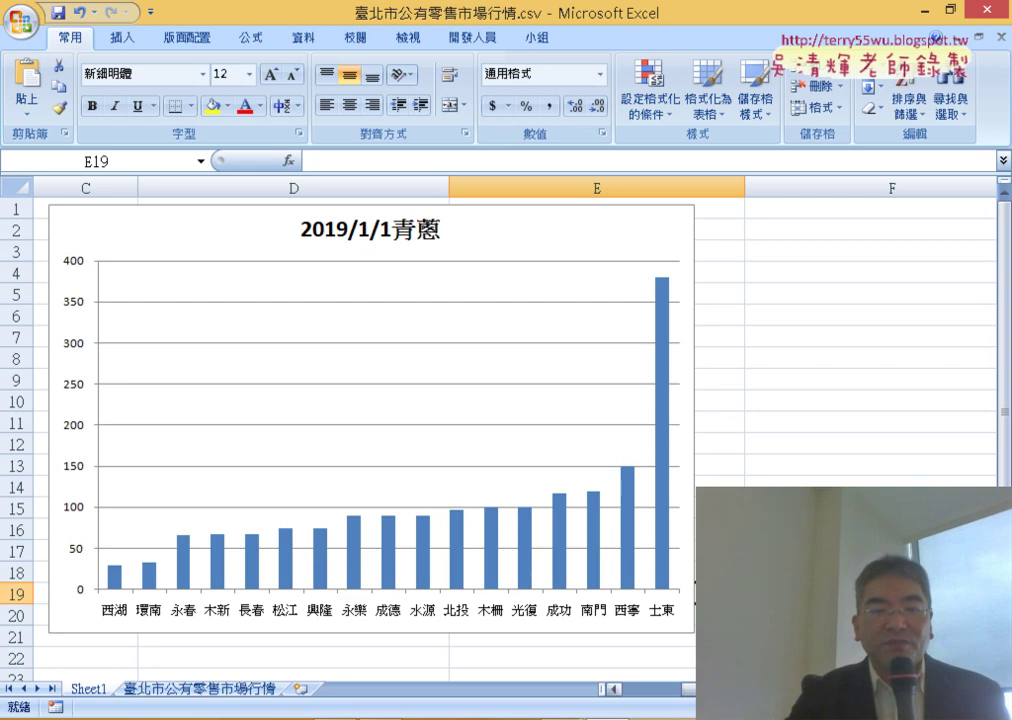
pyautogui.hscroll(-2, 315, 405)
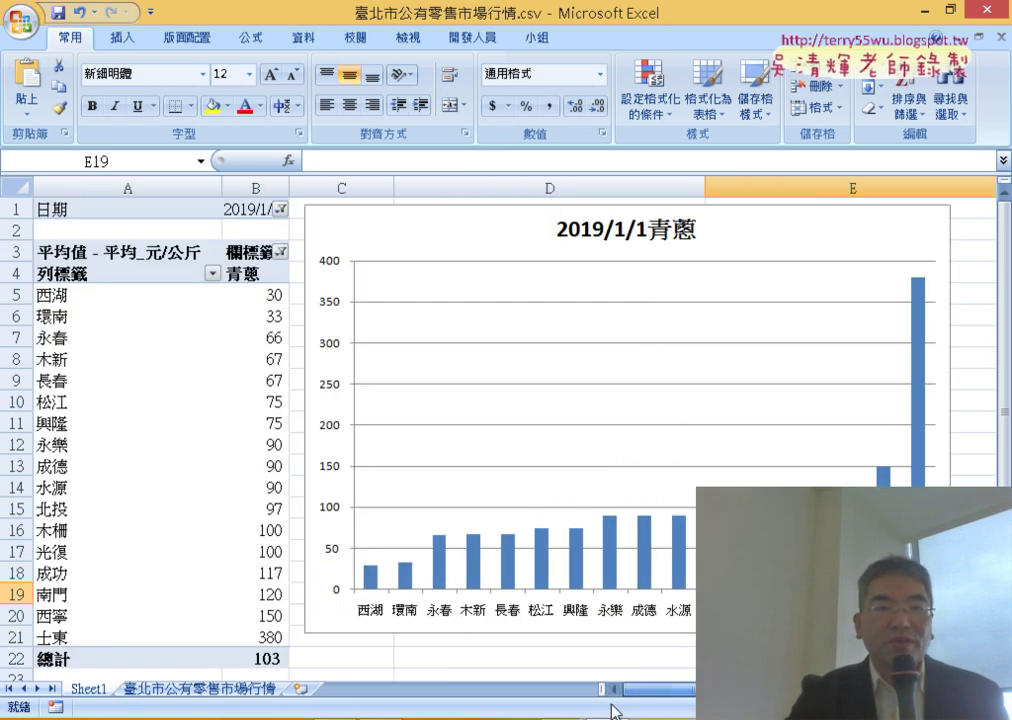
pyautogui.click(254, 252)
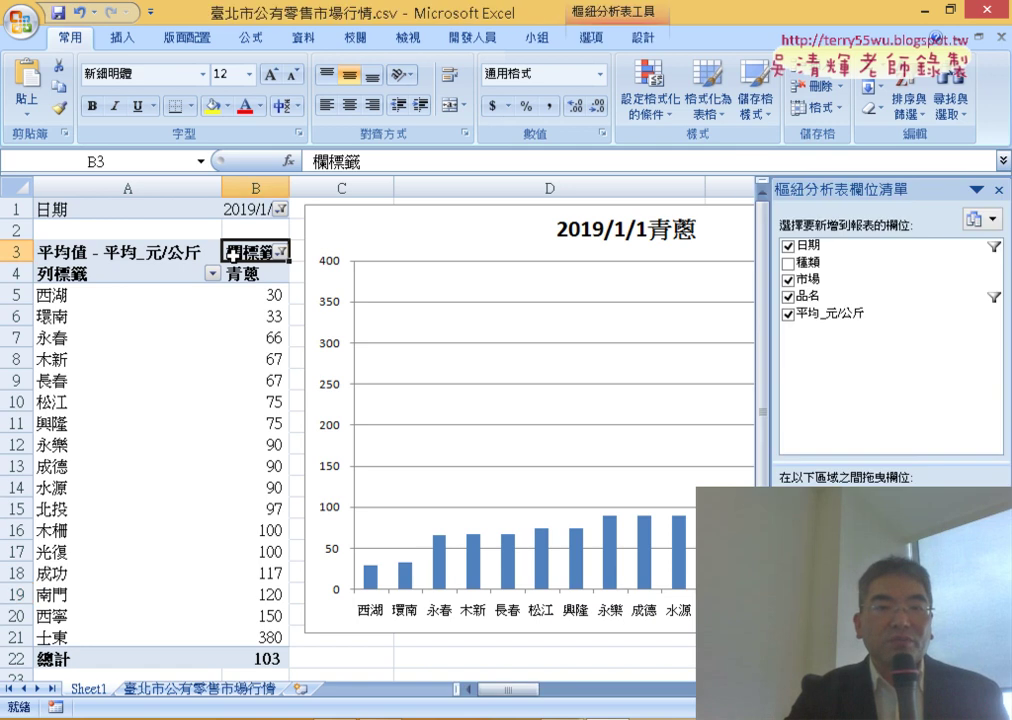
pyautogui.click(283, 253)
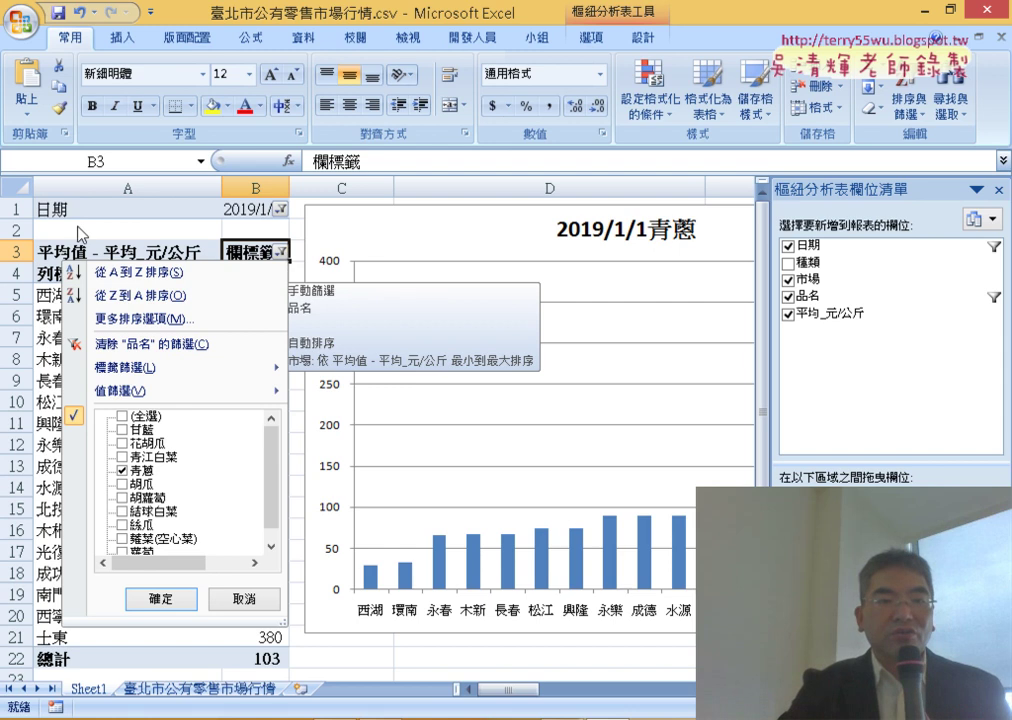
pyautogui.click(127, 232)
pyautogui.click(270, 294)
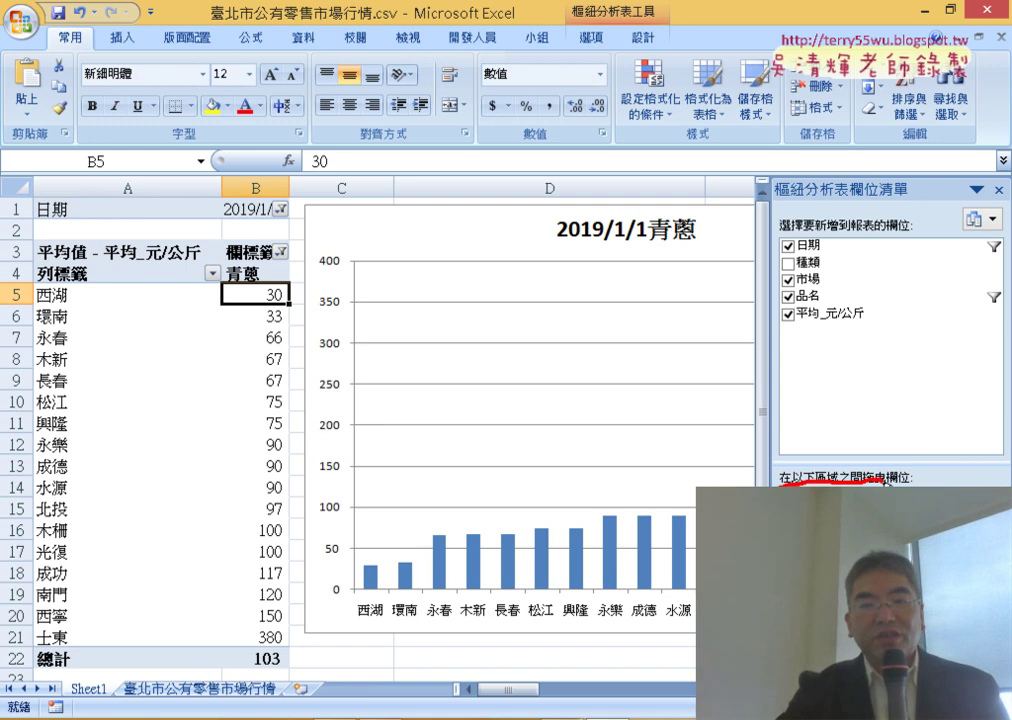
pyautogui.moveTo(745, 240)
pyautogui.mouseDown()
pyautogui.moveTo(795, 468)
pyautogui.moveTo(796, 446)
pyautogui.mouseUp()
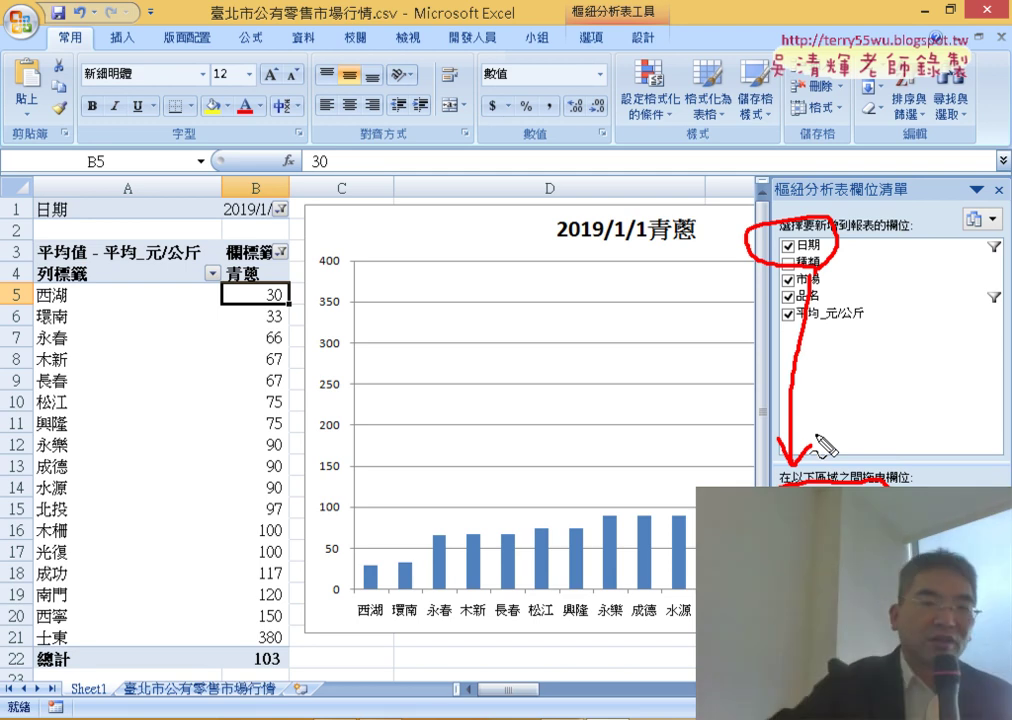
pyautogui.press('Escape')
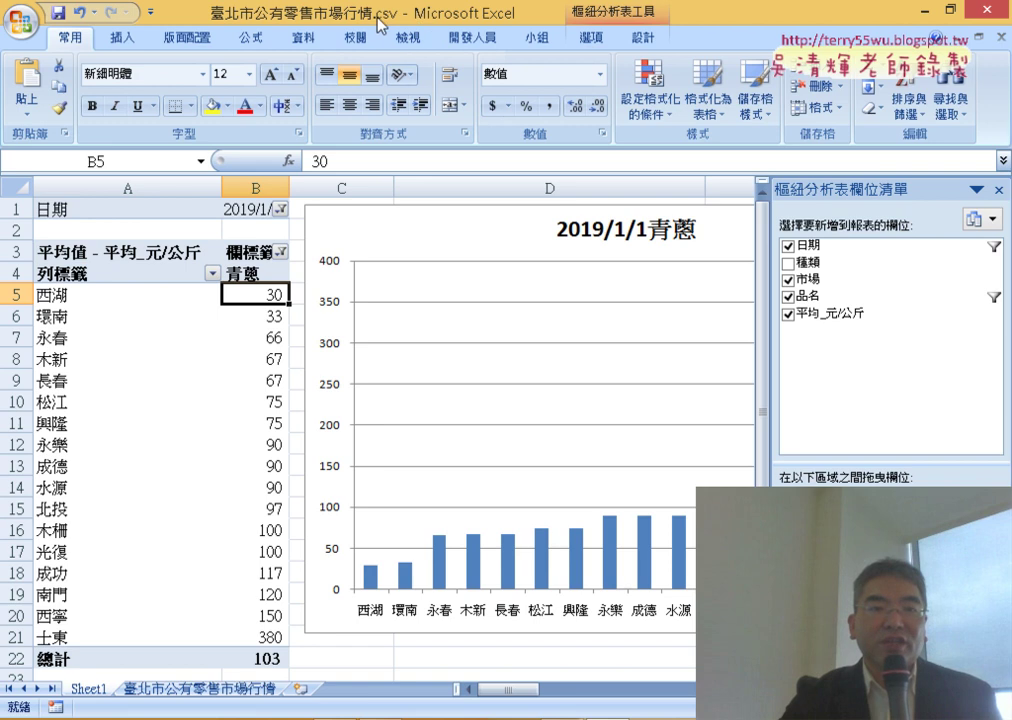
# - Save the workbook as 臺北市公有零售市場行情.xlsx in Excel Workbook format instead of CSV
pyautogui.click(58, 12)
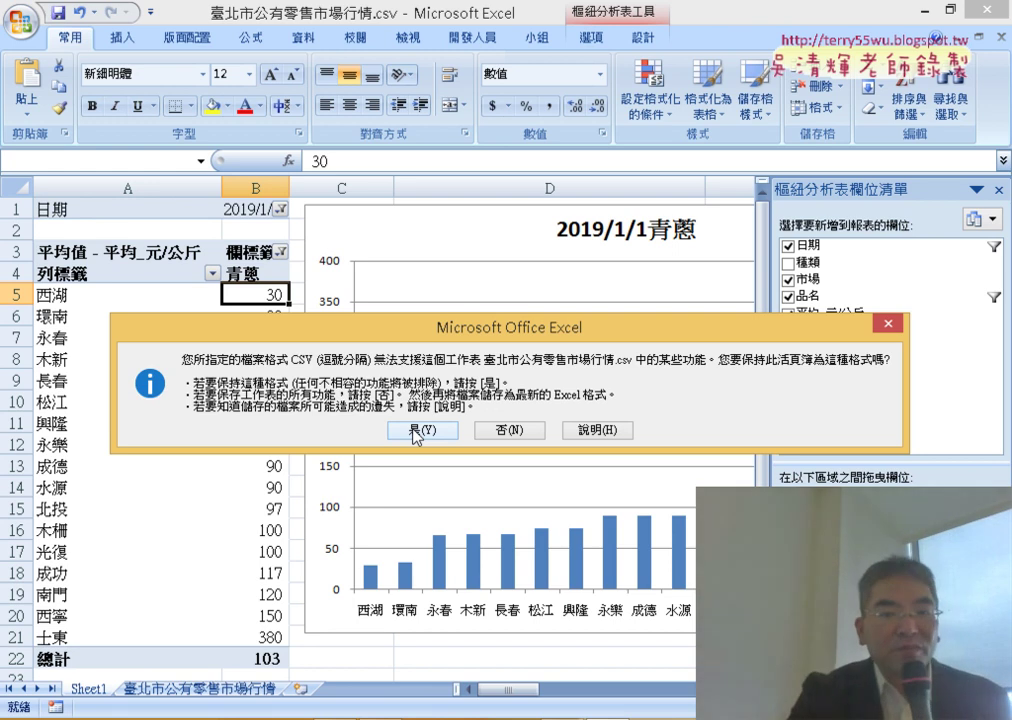
pyautogui.click(531, 430)
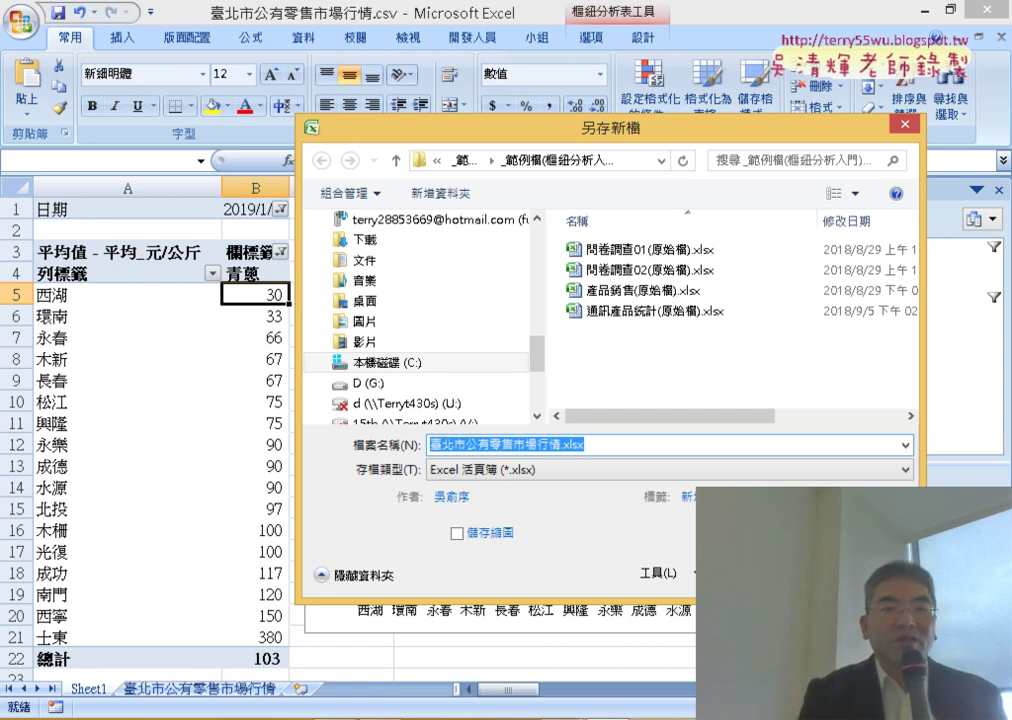
pyautogui.press('Return')
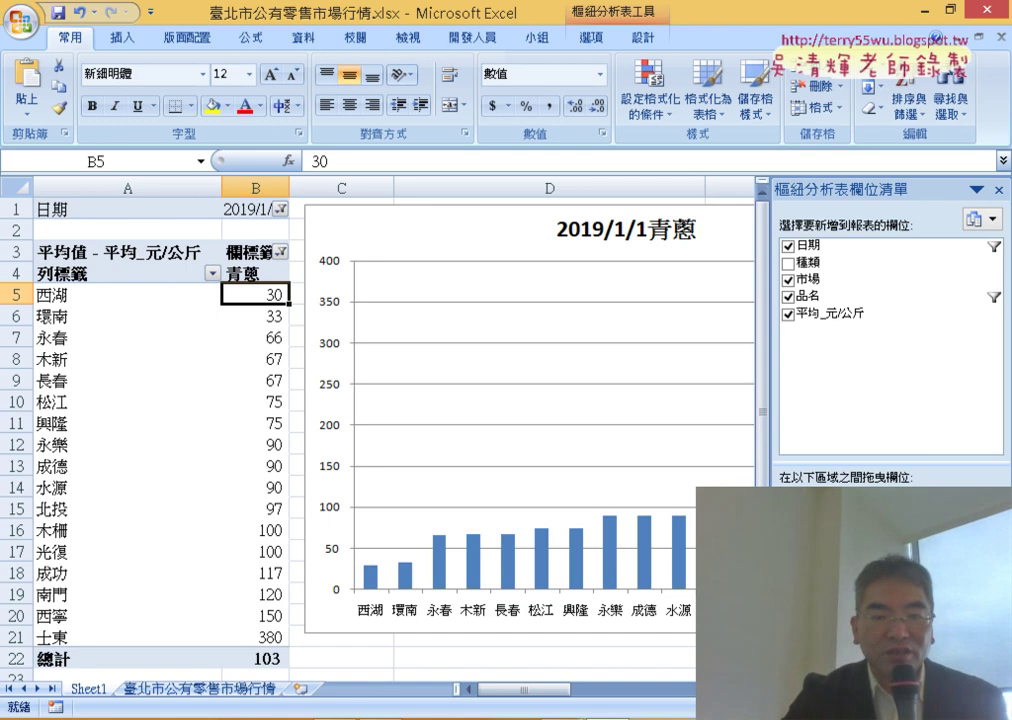
pyautogui.moveTo(528, 690); pyautogui.dragTo(588, 690)
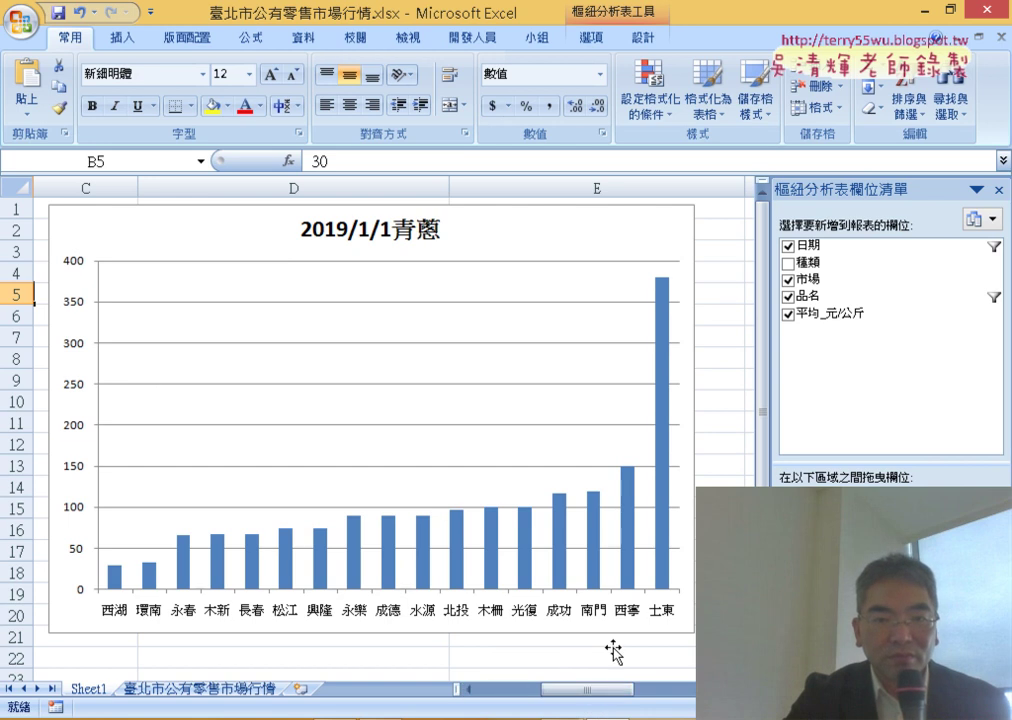
pyautogui.click(667, 468)
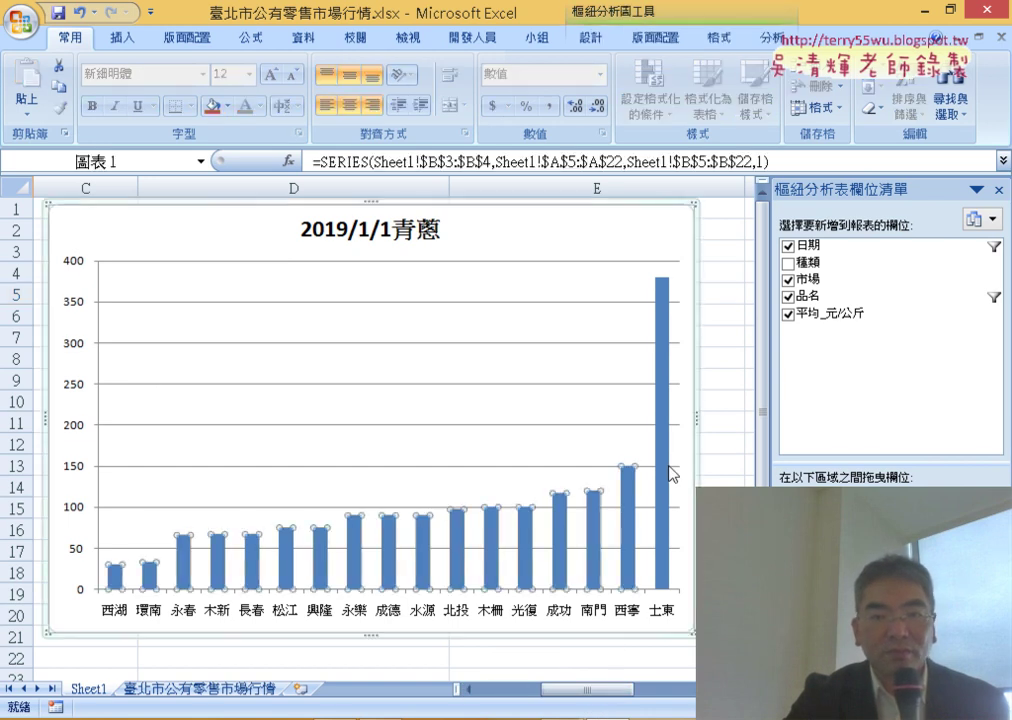